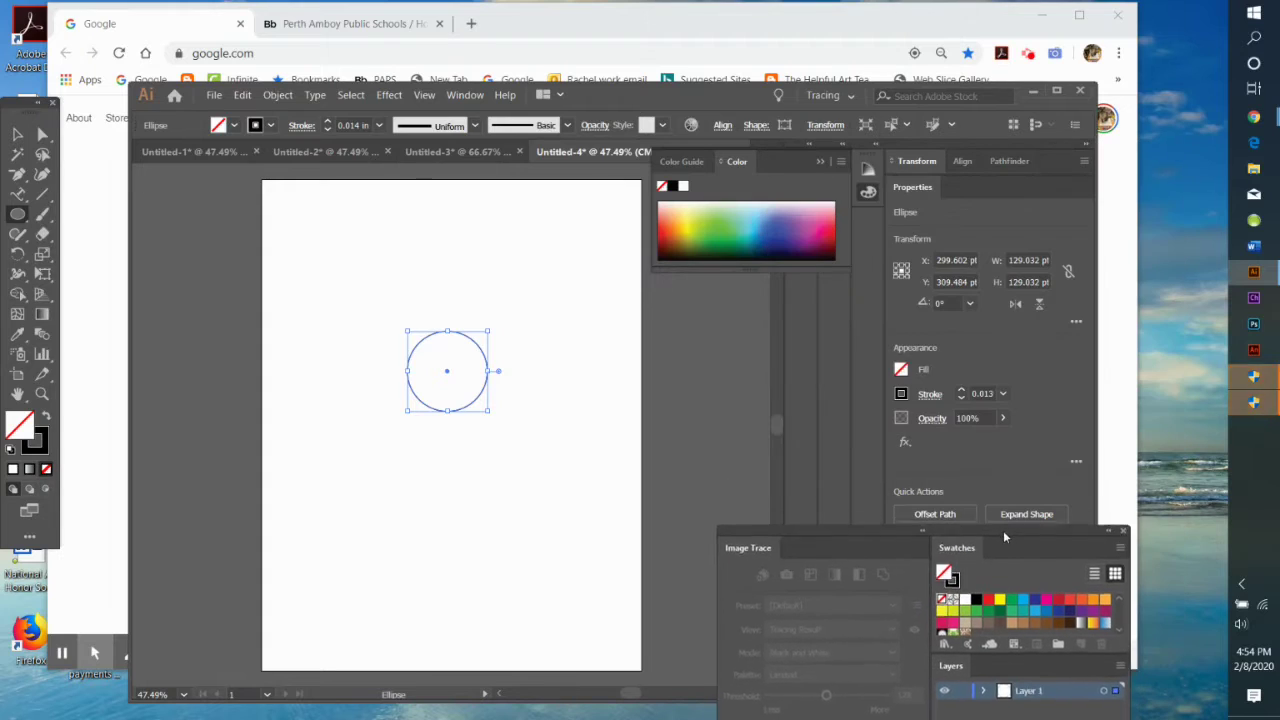
Step: Set the circle's stroke weight to 0.5 in and its stroke colour to light blue, leaving it with no fill
left_click(1001, 395)
left_click(1028, 137)
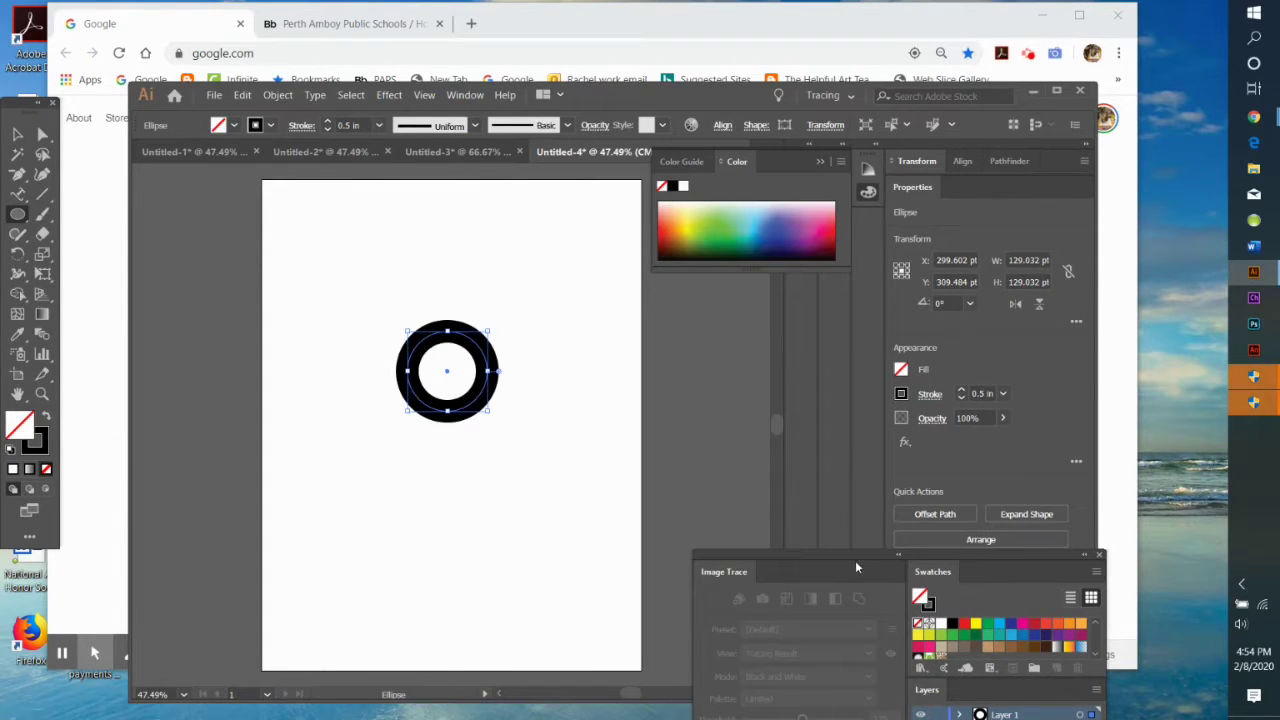
left_click(671, 221)
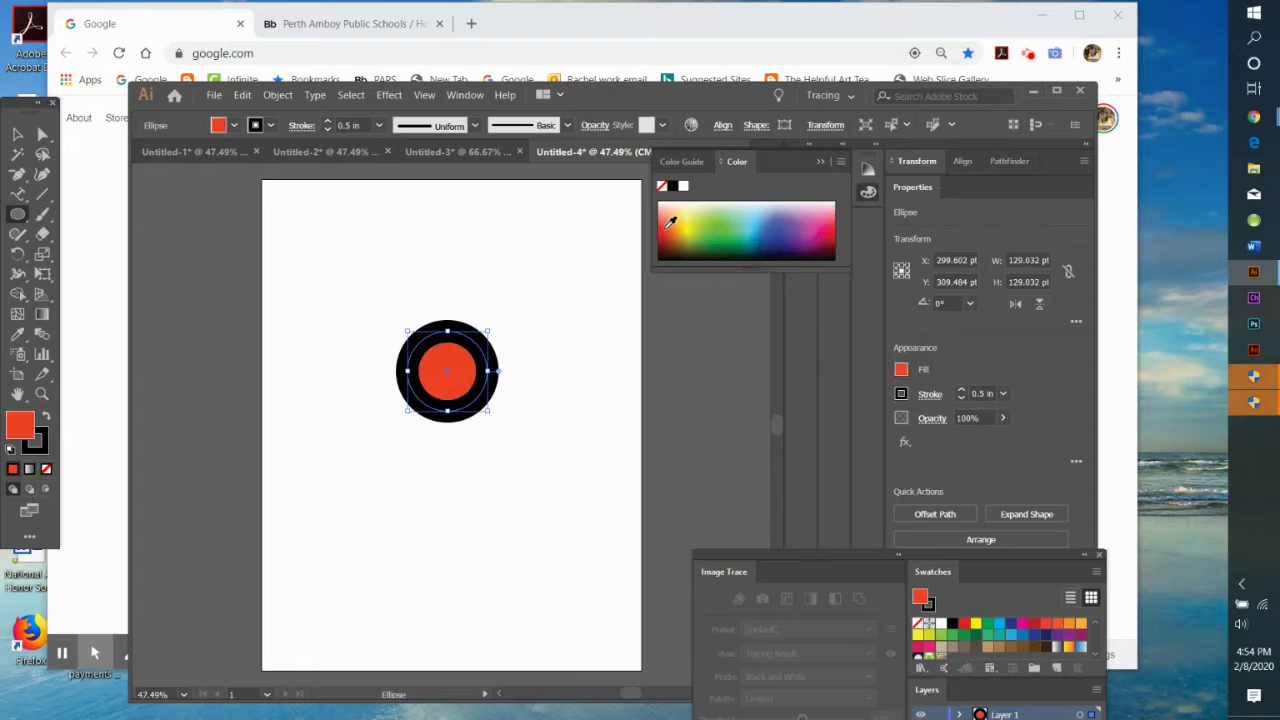
left_click(662, 186)
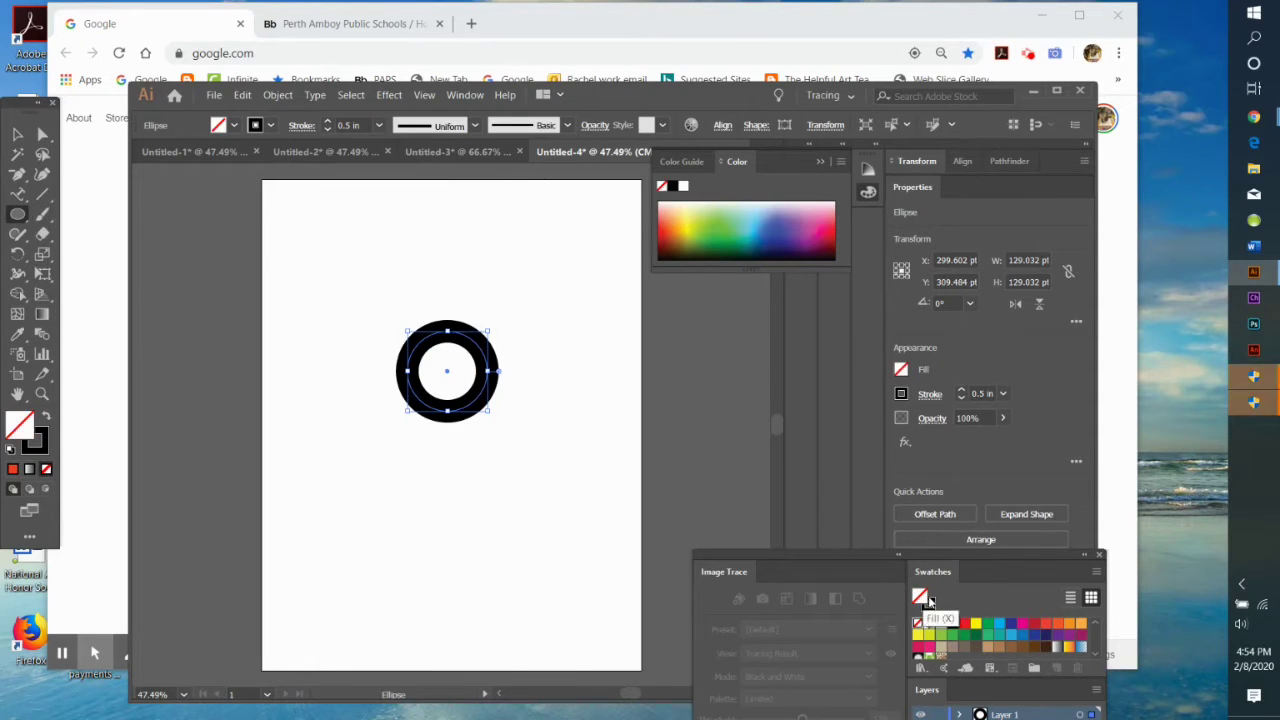
left_click(929, 603)
left_click(787, 217)
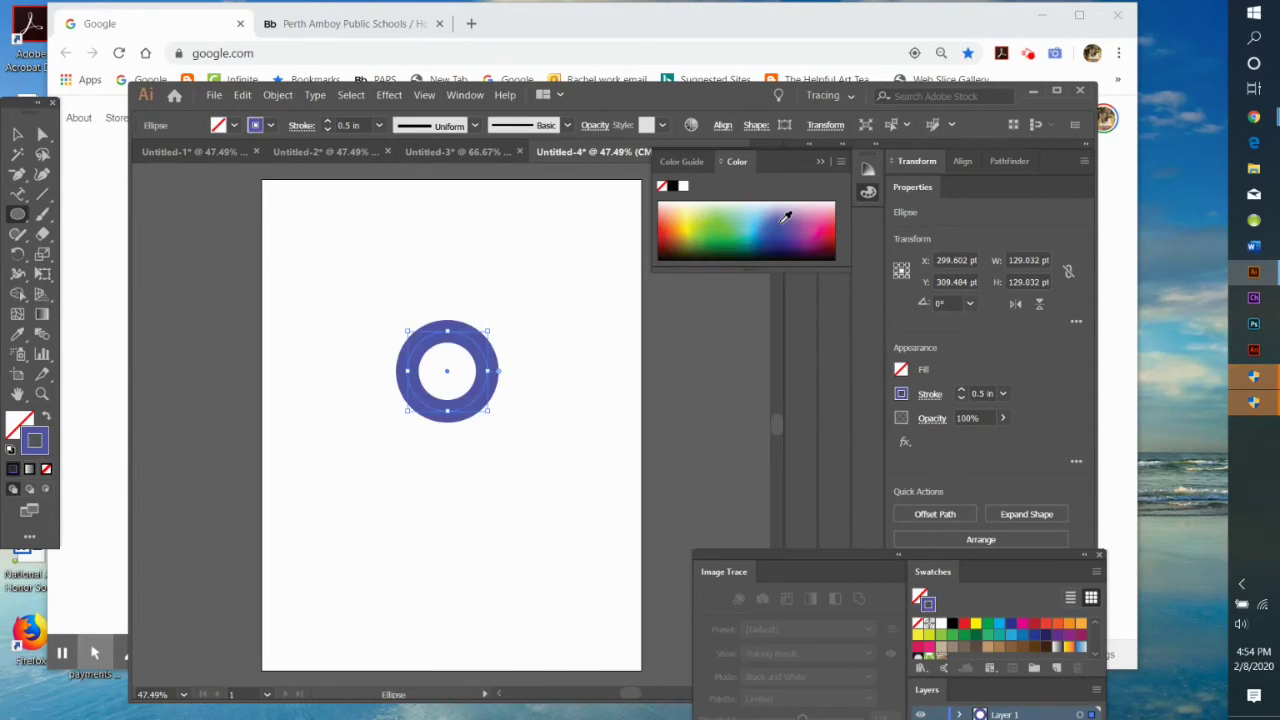
mouse_move(766, 206)
left_mouse_down()
mouse_move(773, 222)
mouse_move(787, 205)
mouse_move(760, 212)
left_mouse_up()
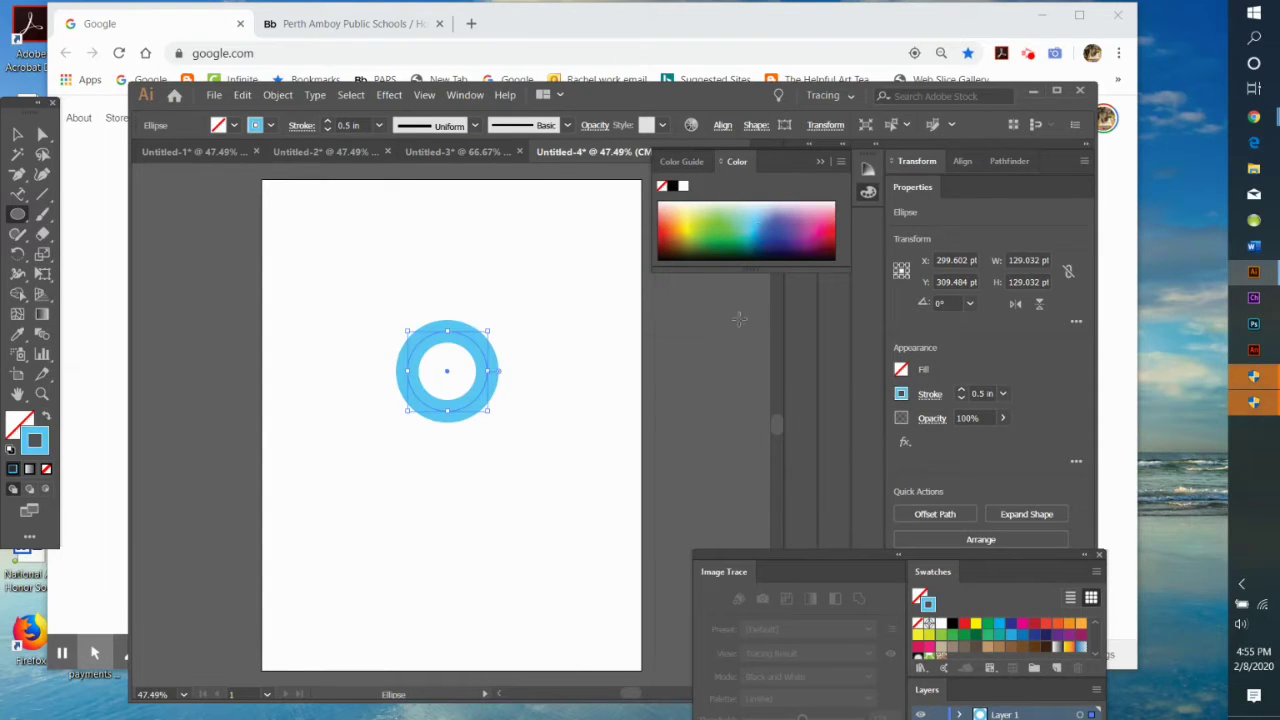
Step: Add a new layer above Layer 1 with the default options
left_click_drag(872, 551, 848, 311)
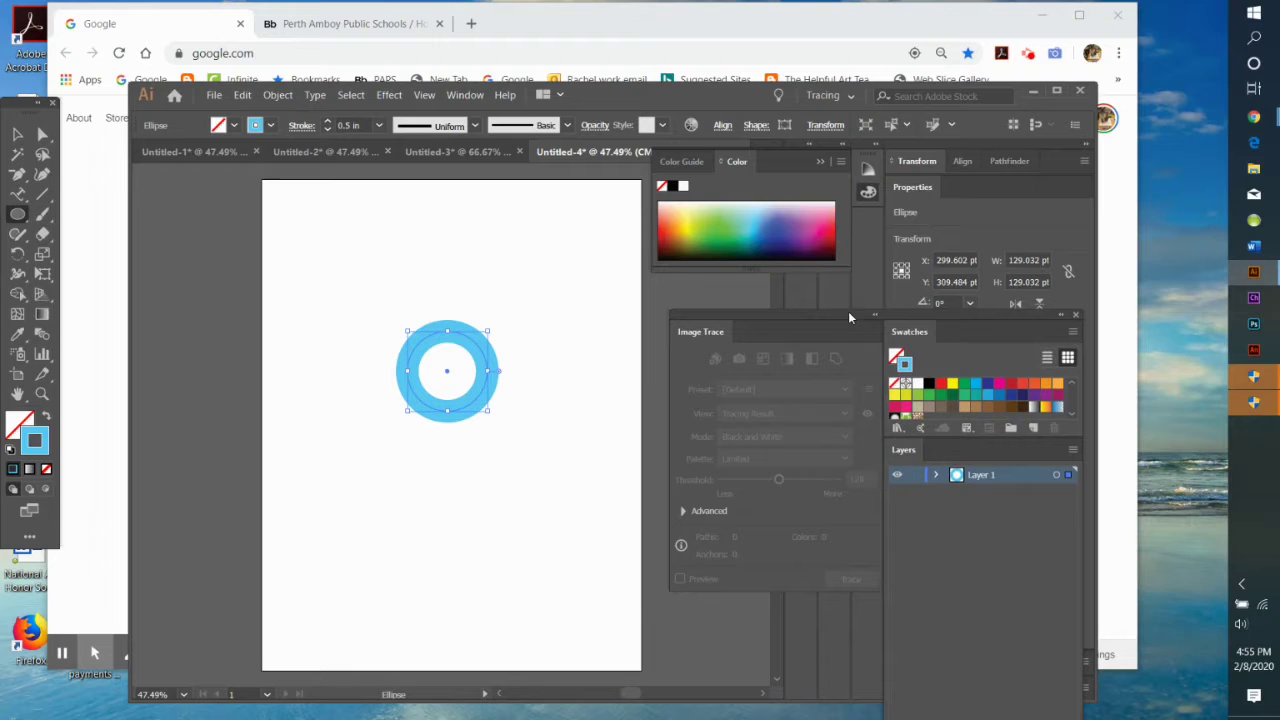
left_click(1075, 449)
left_click(1128, 77)
left_click(636, 411)
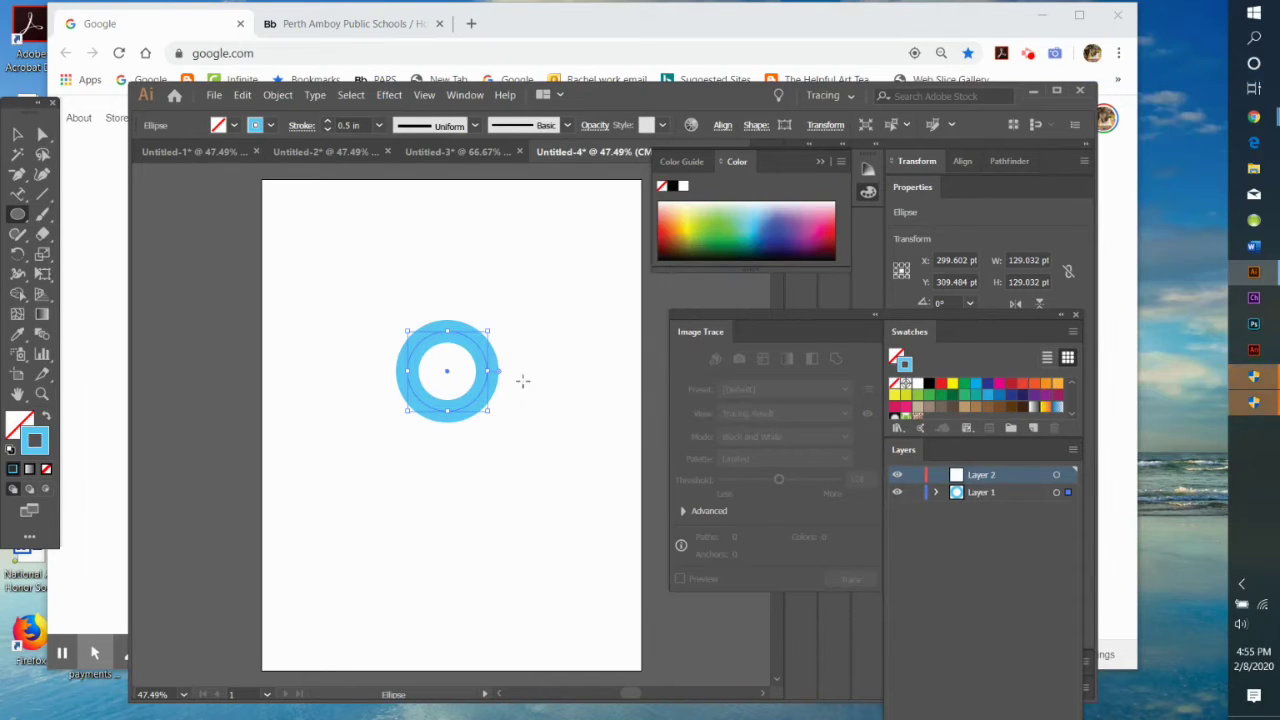
Step: Recolour the ring's stroke with the bright blue swatch and lock Layer 1
left_click(951, 386)
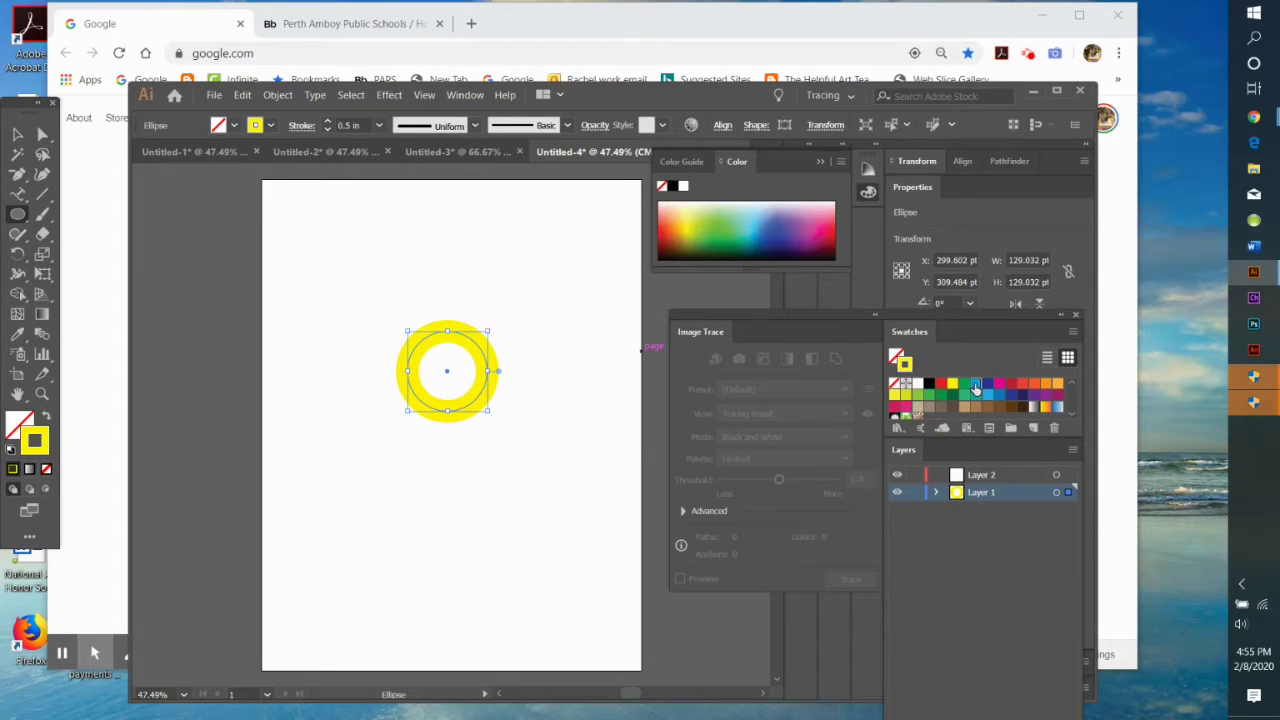
left_click(976, 384)
left_click(914, 492)
Step: On Layer 2, draw a concentric circle about 209 pt in diameter around the blue ring and give it a yellow stroke
left_click(1013, 477)
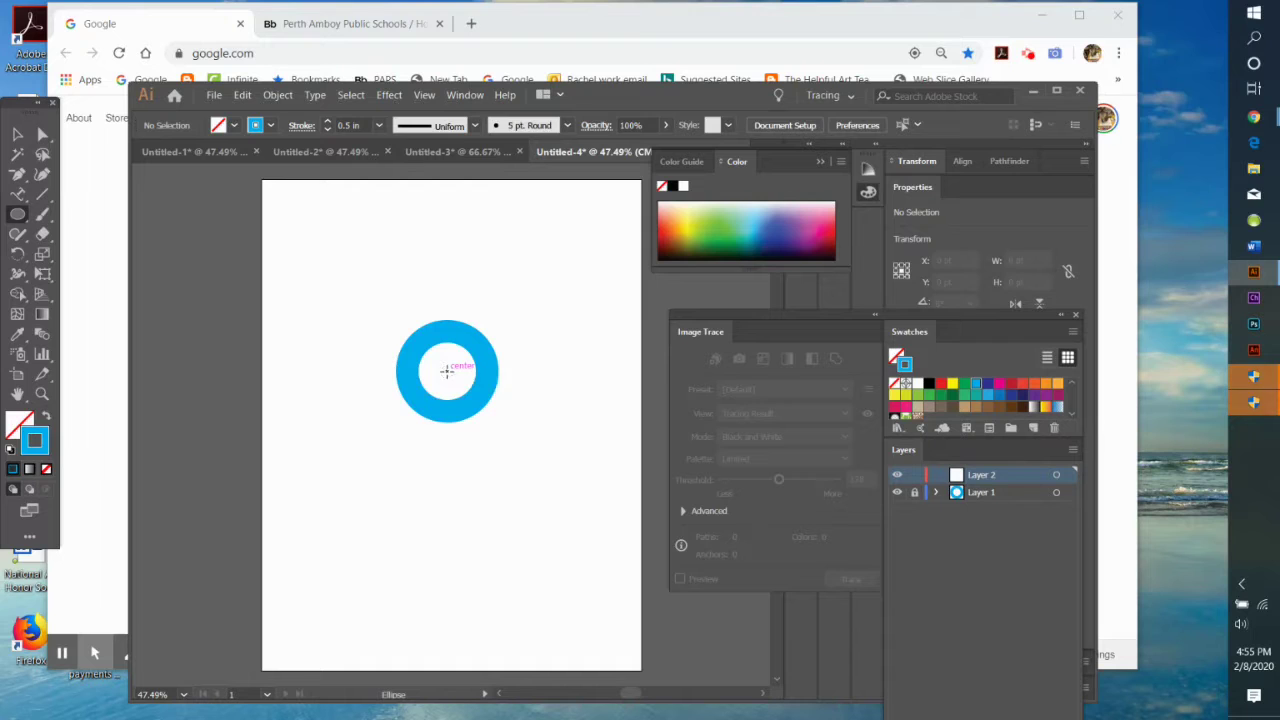
left_click_drag(447, 371, 495, 436)
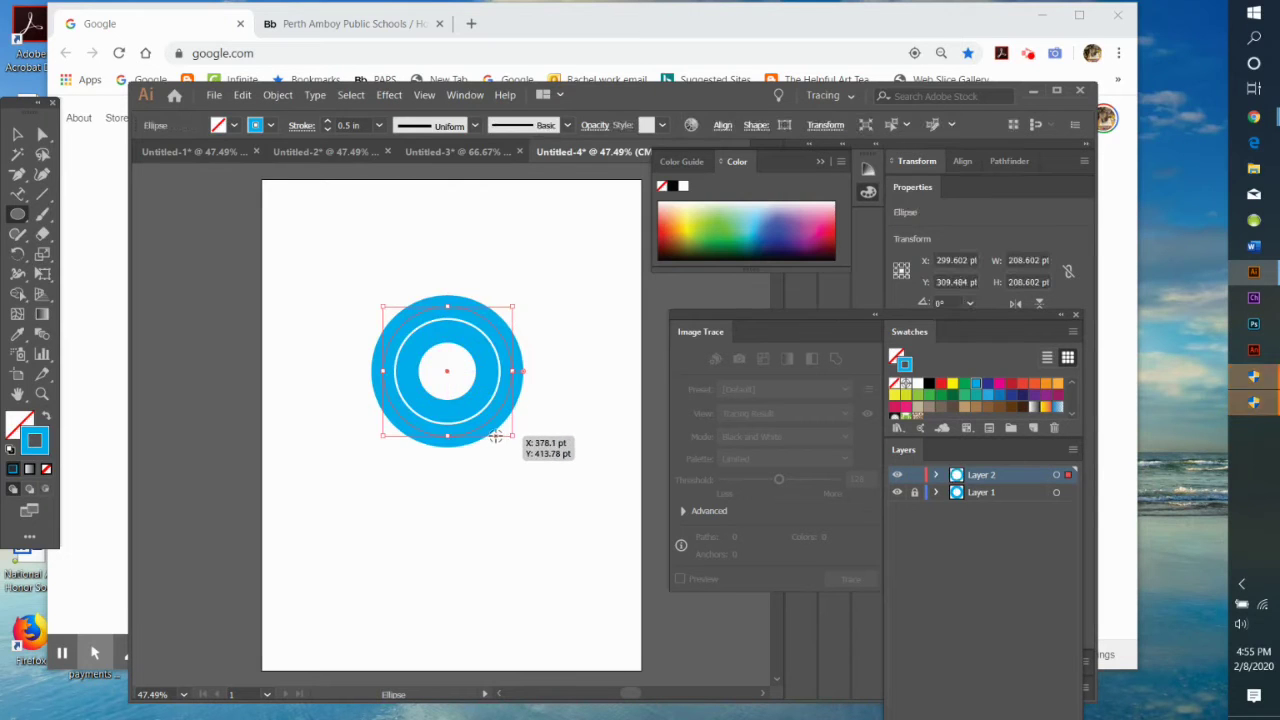
left_click(954, 384)
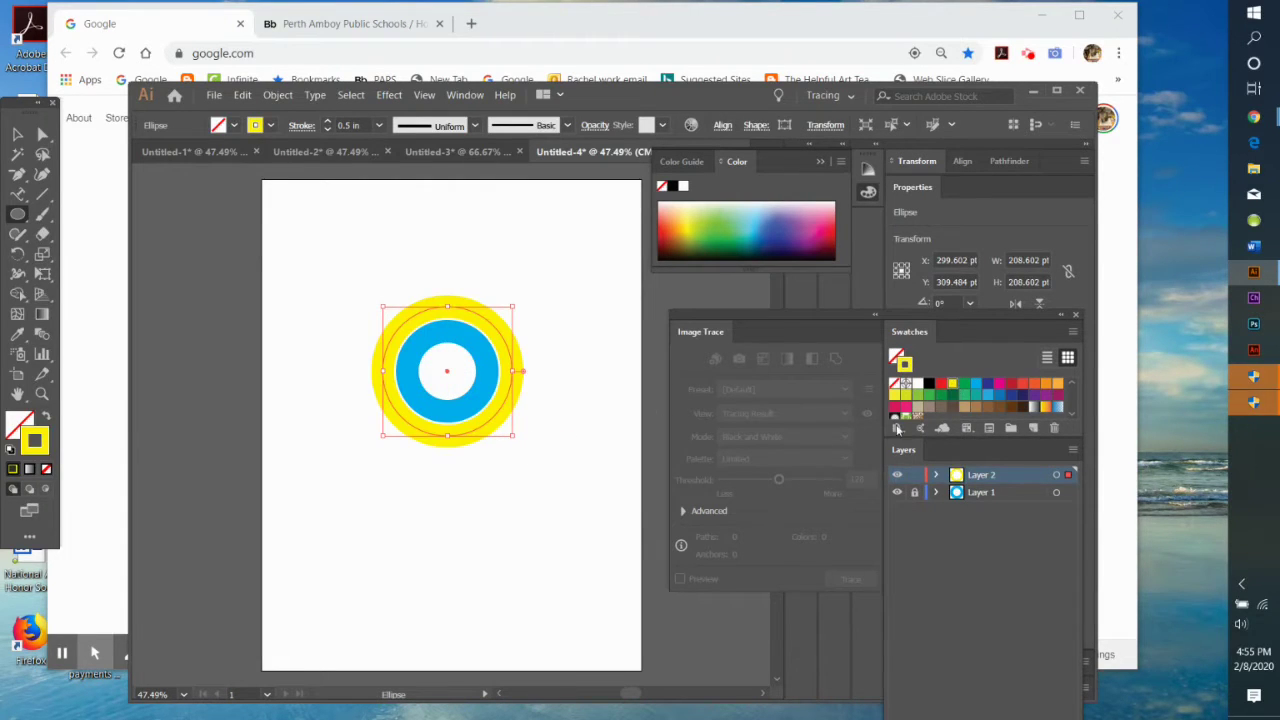
Step: Duplicate Layer 2 with its yellow ring and lock the original Layer 2
left_click(1073, 449)
left_click(1130, 107)
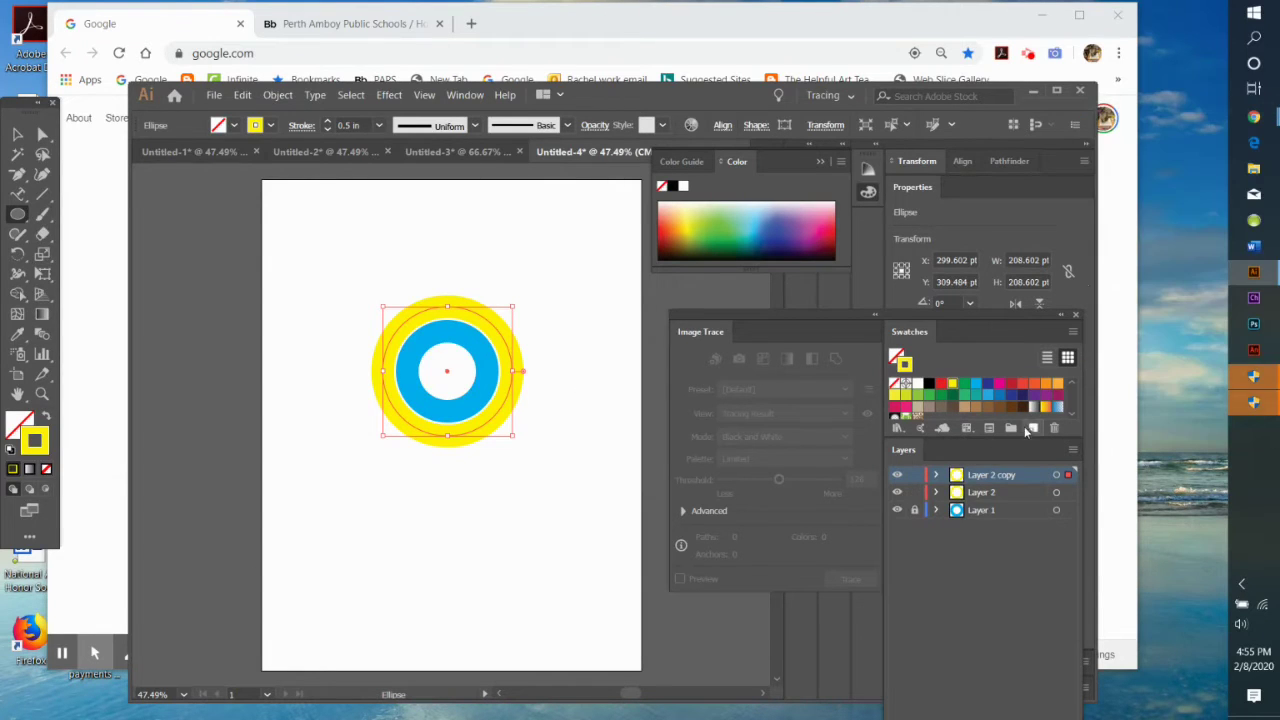
left_click(914, 492)
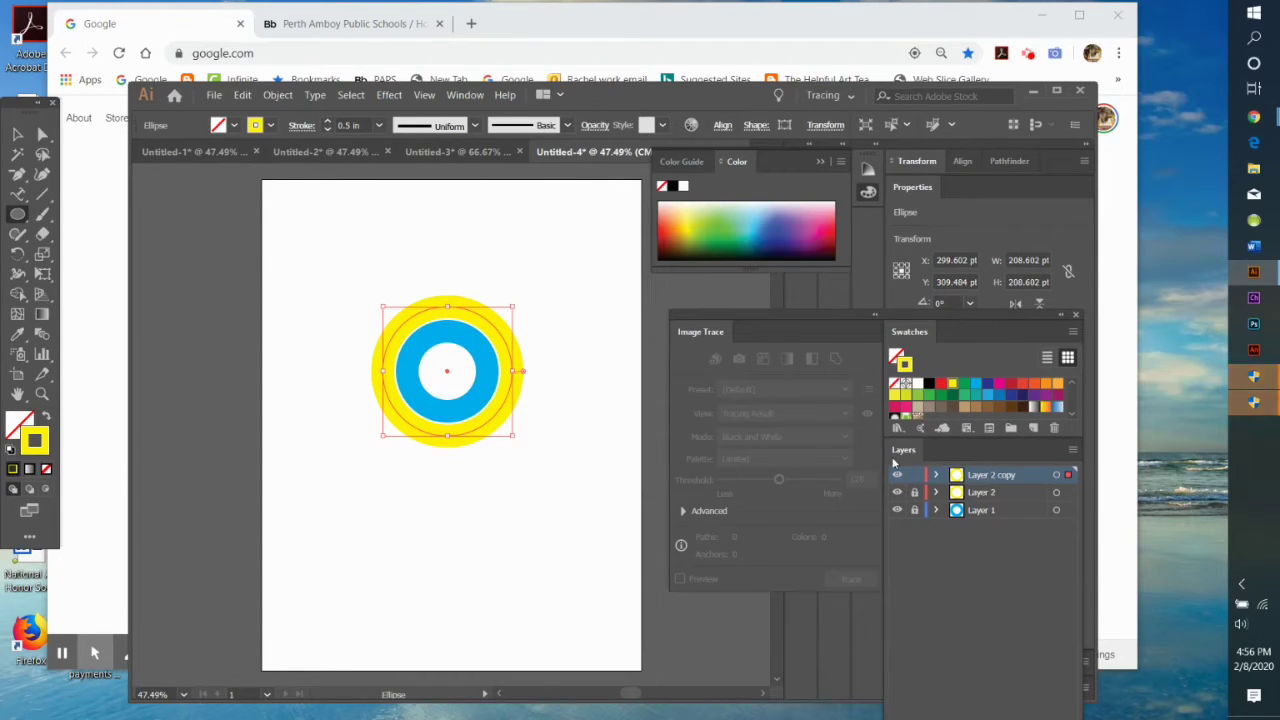
Step: Recolour the duplicated ring's stroke red and scale it evenly from its centre to about 280 pt in diameter
left_click(941, 384)
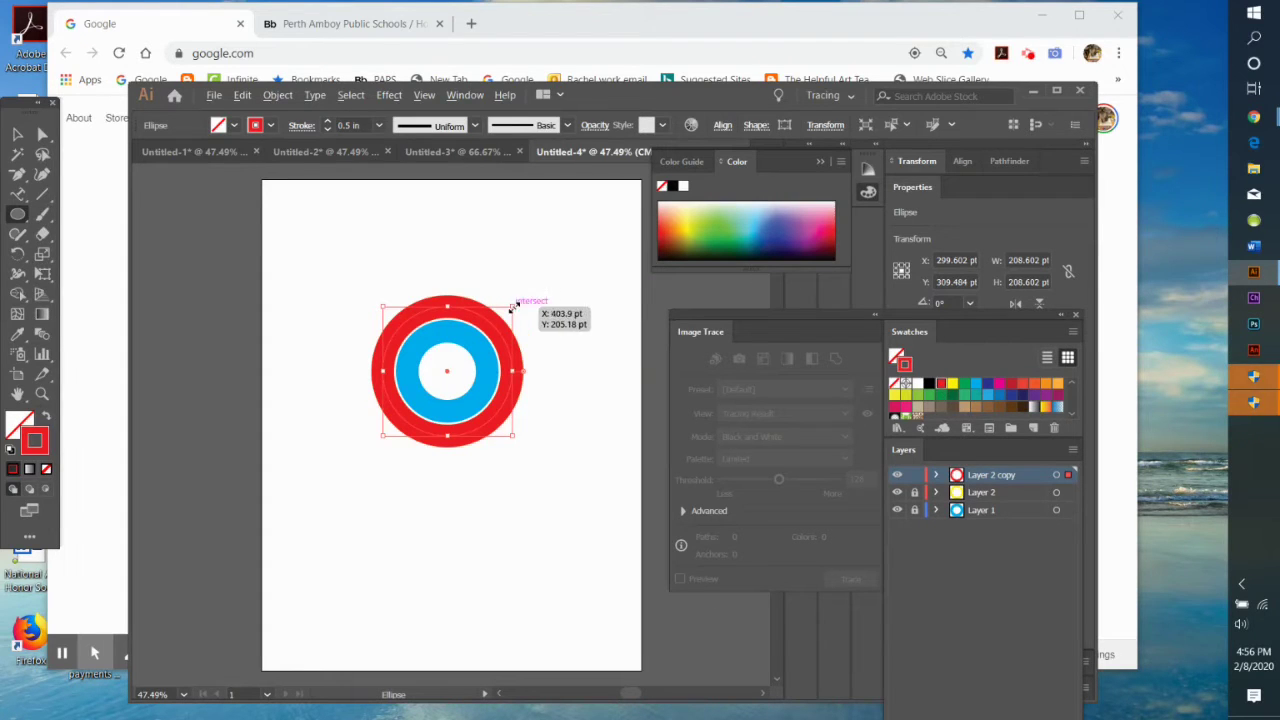
left_click_drag(517, 298, 534, 277)
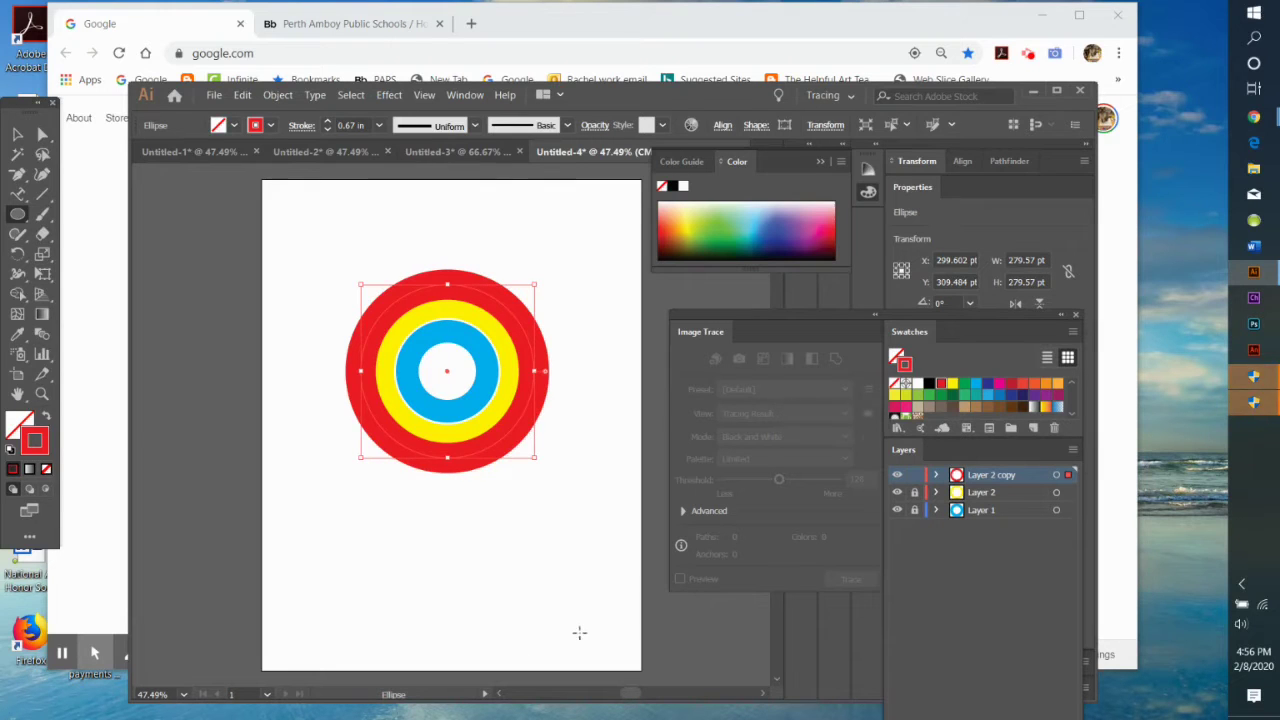
left_click(918, 385)
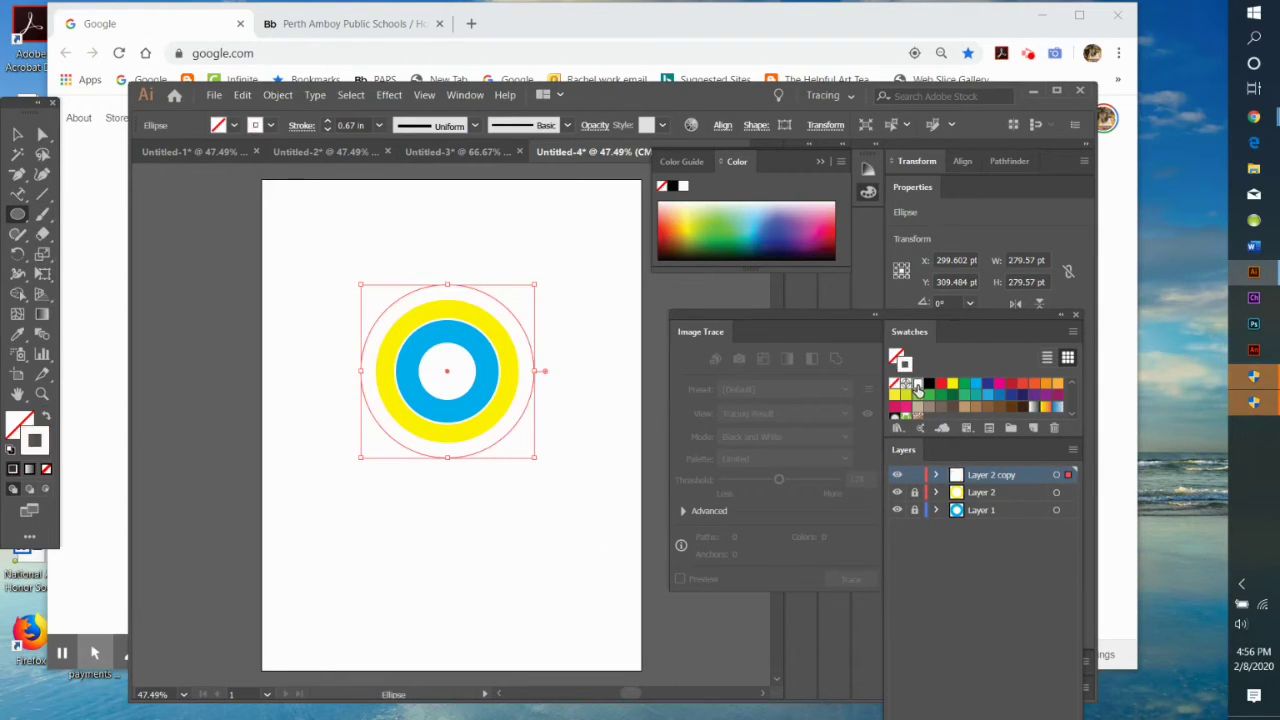
left_click(941, 385)
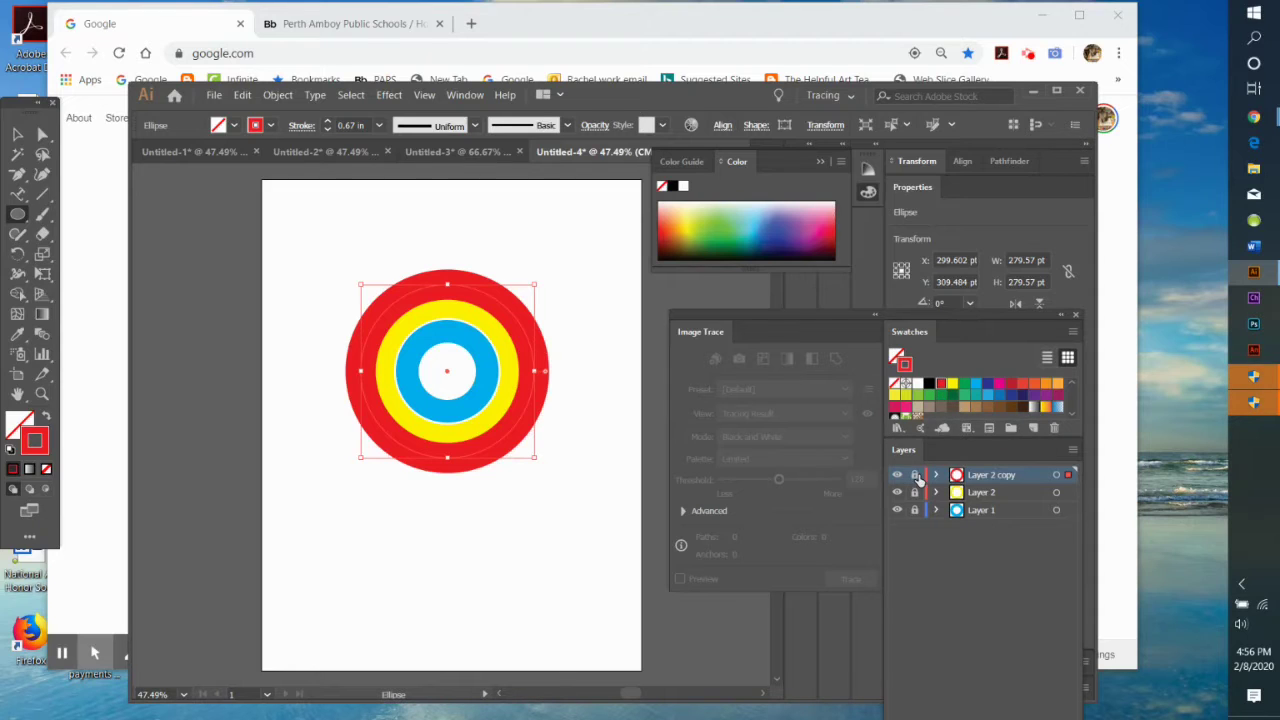
Step: Lock the red ring's layer and add a new layer beneath all the other layers
key("ctrl+shift+a")
left_click(1073, 450)
left_click(1130, 76)
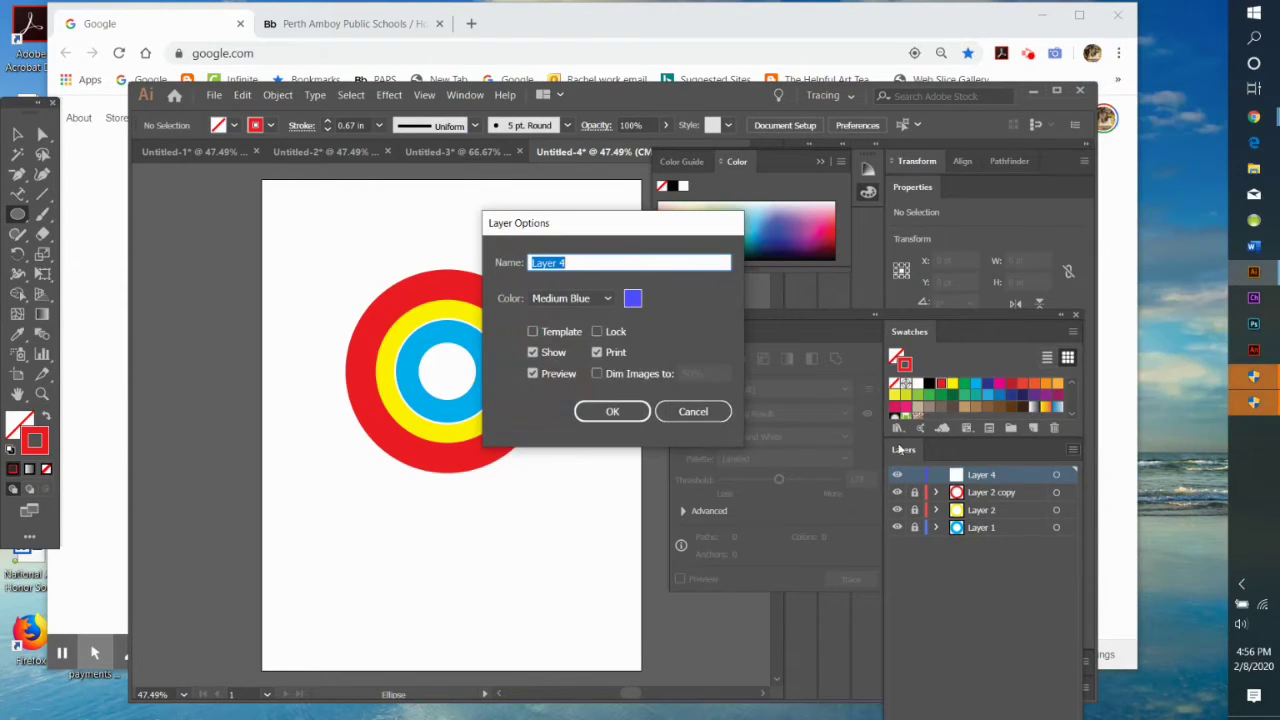
left_click(641, 417)
left_click_drag(1047, 468, 1018, 512)
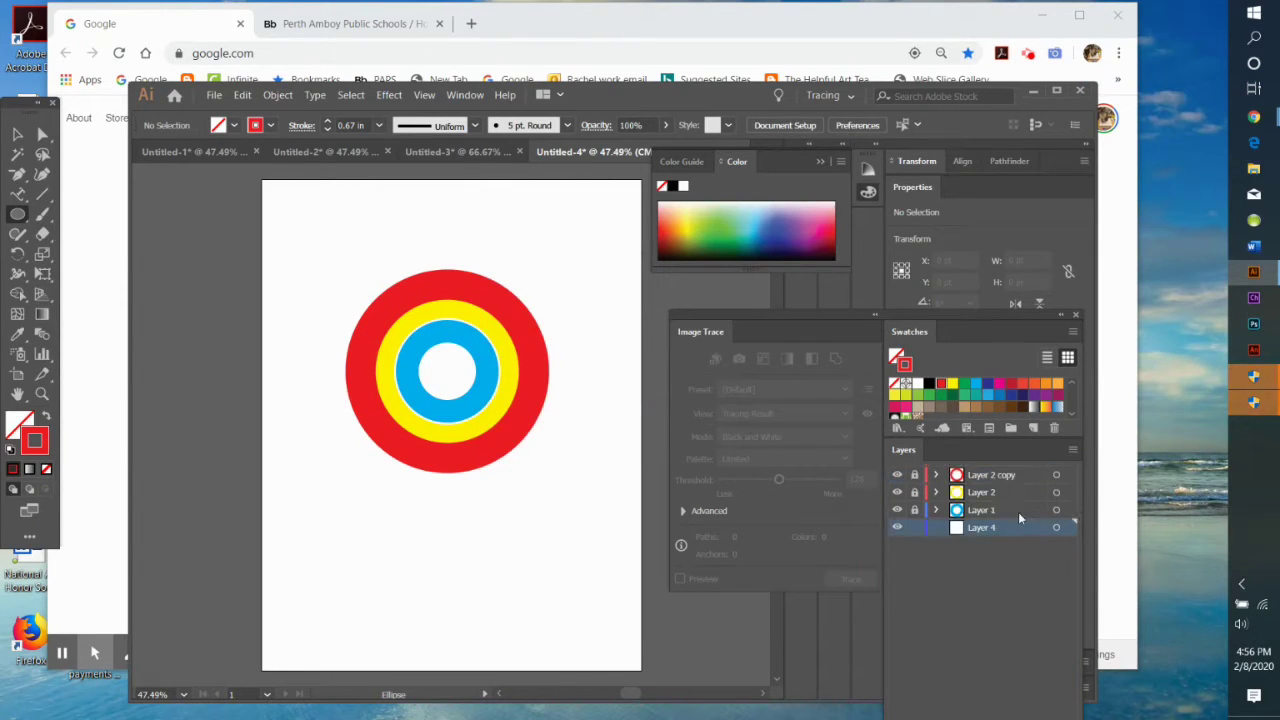
Step: On the bottom layer, draw a white-filled circle about 129 pt in diameter centred on the rings, and deselect it
left_click(895, 359)
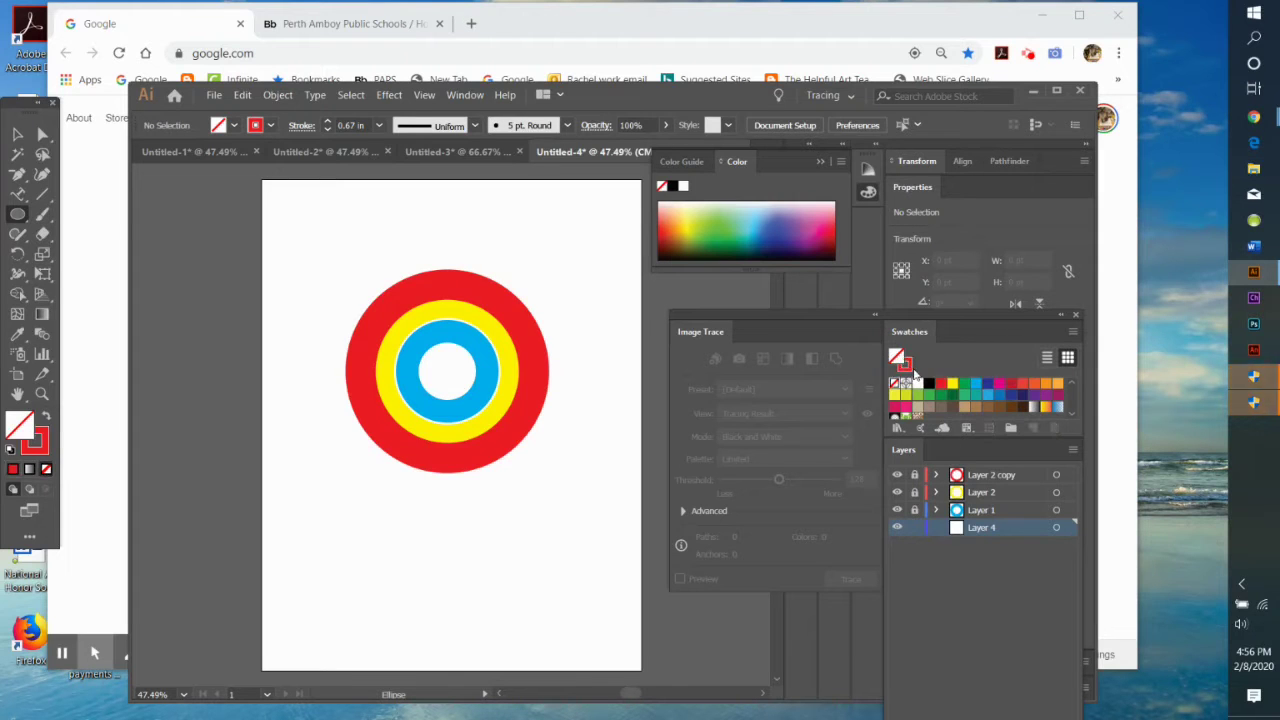
left_click(917, 385)
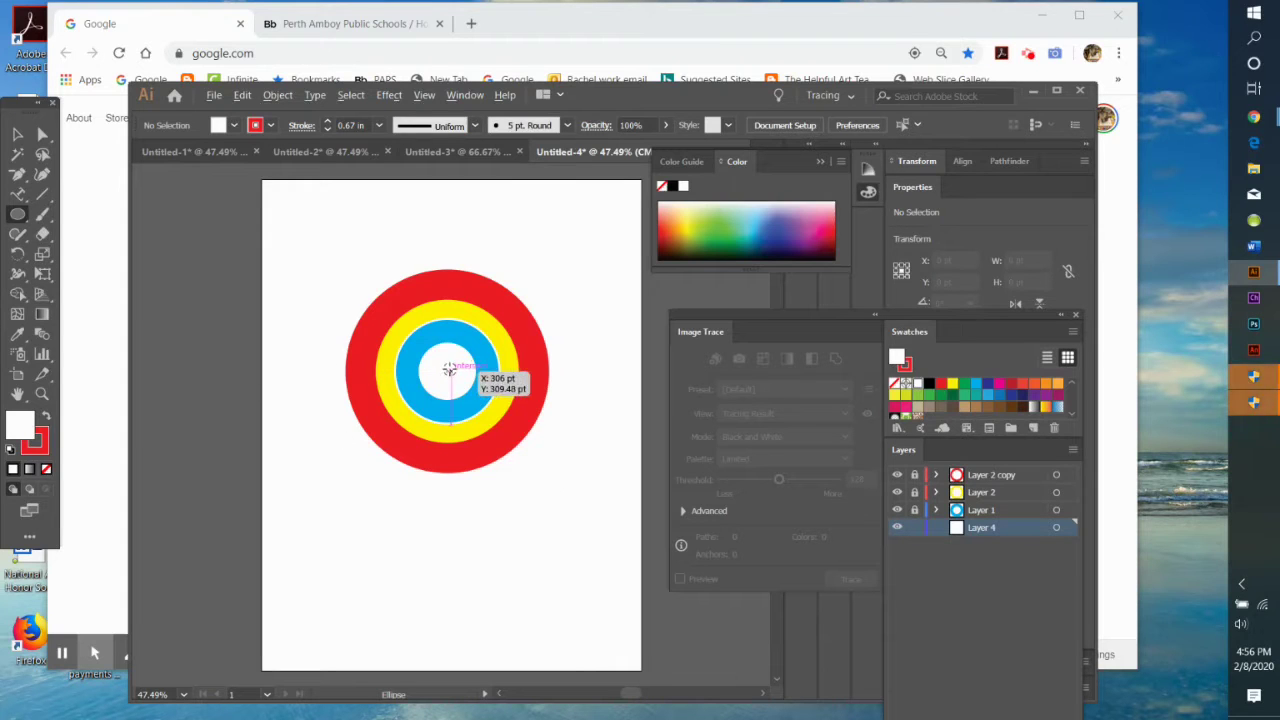
left_click_drag(447, 371, 470, 410)
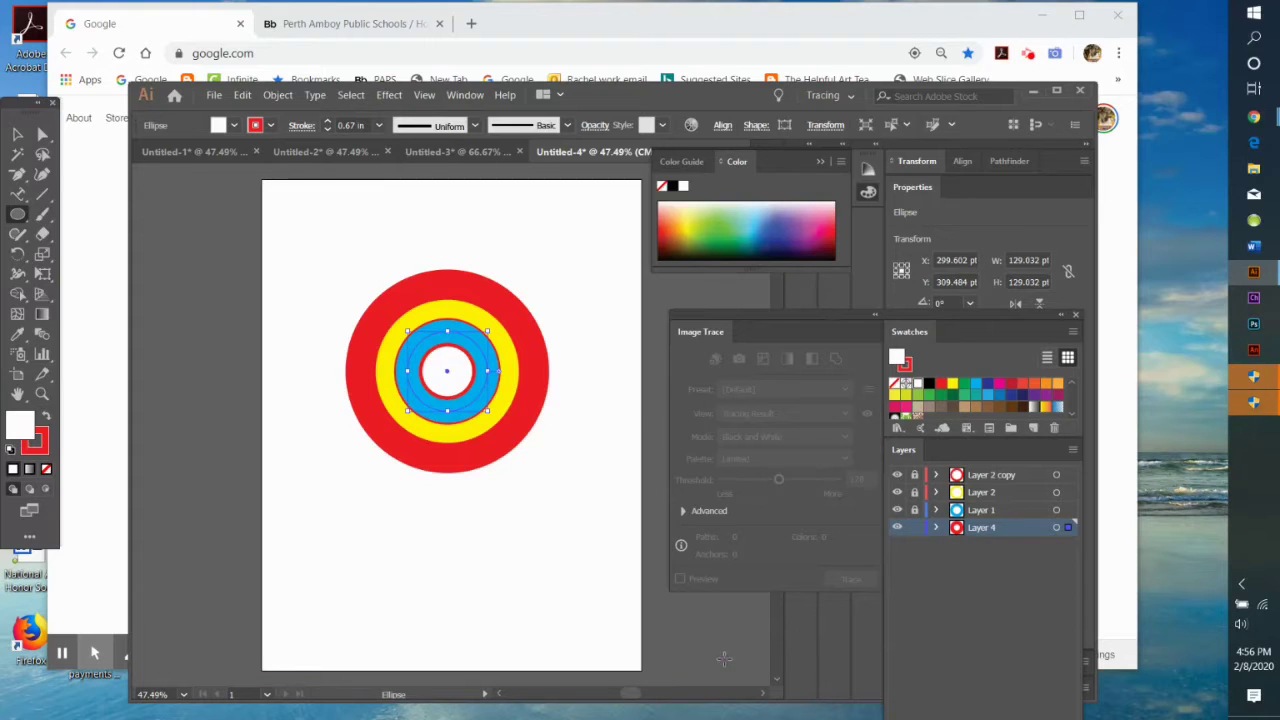
left_click(725, 658)
left_click(663, 377)
left_click(17, 134)
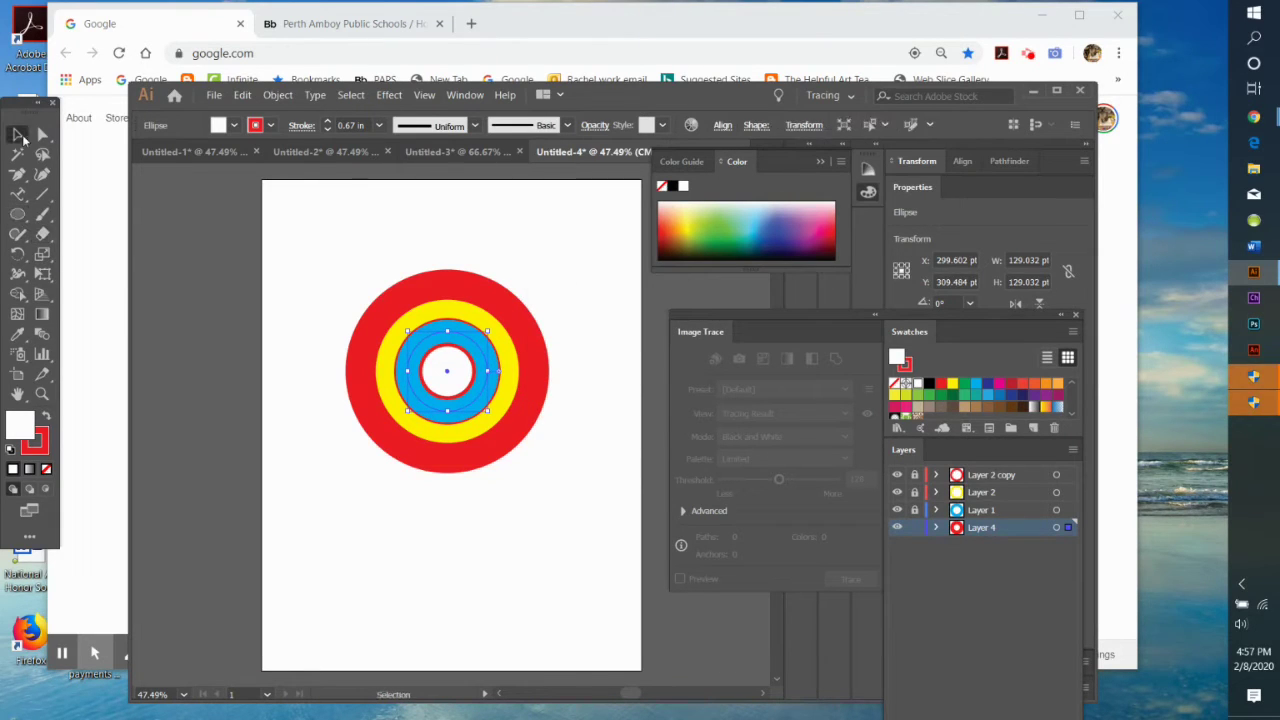
left_click(162, 207)
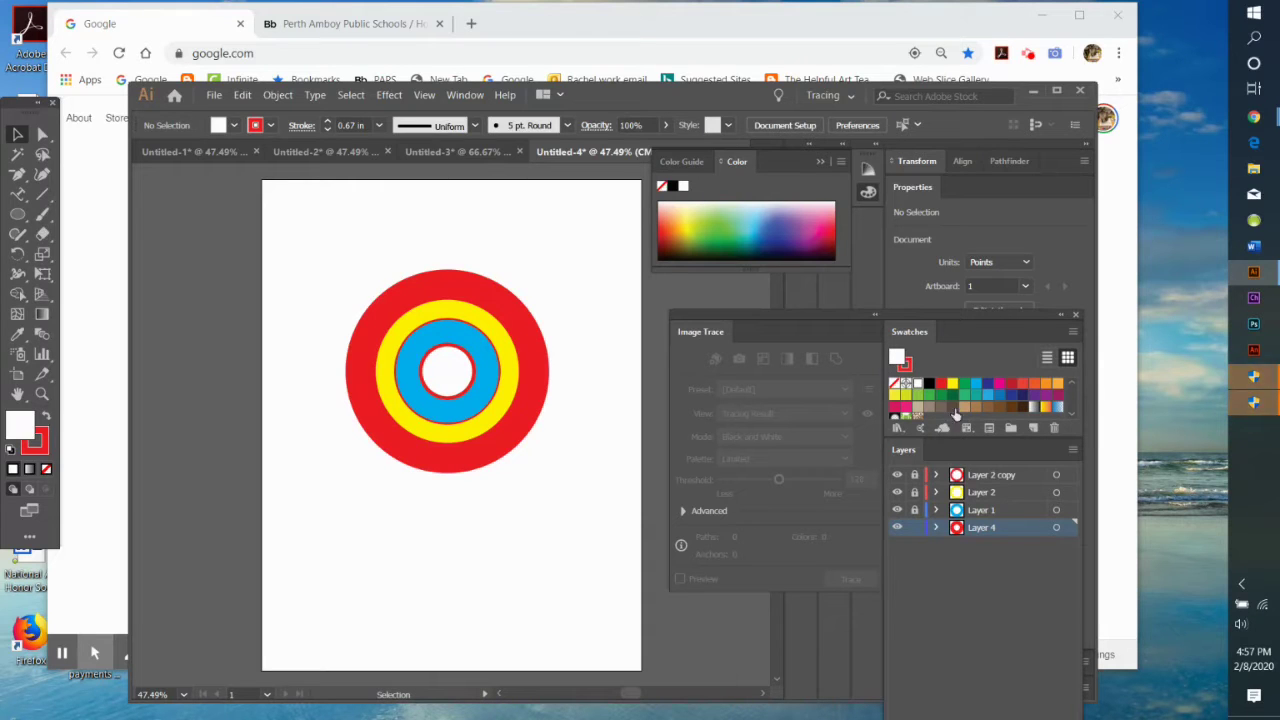
Step: Unlock and duplicate the red ring's layer, and place type on a path along the copied circle
left_click(1060, 477)
left_click(1073, 449)
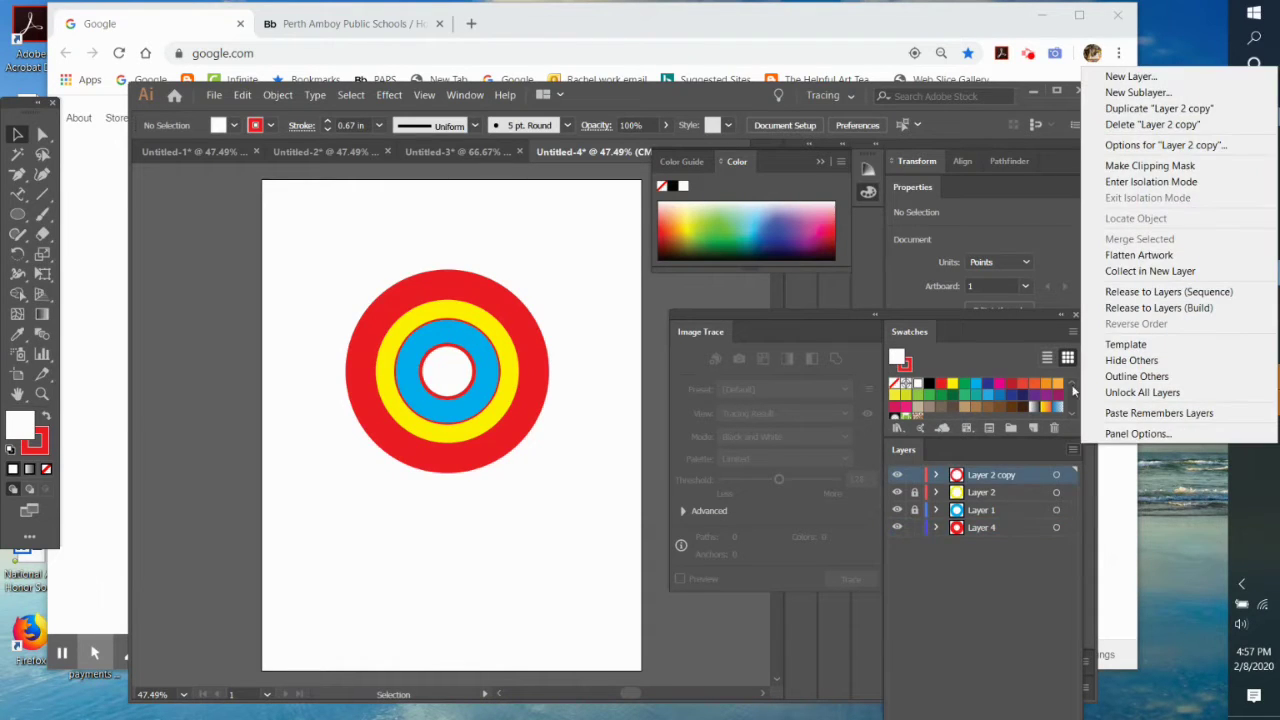
left_click(1100, 111)
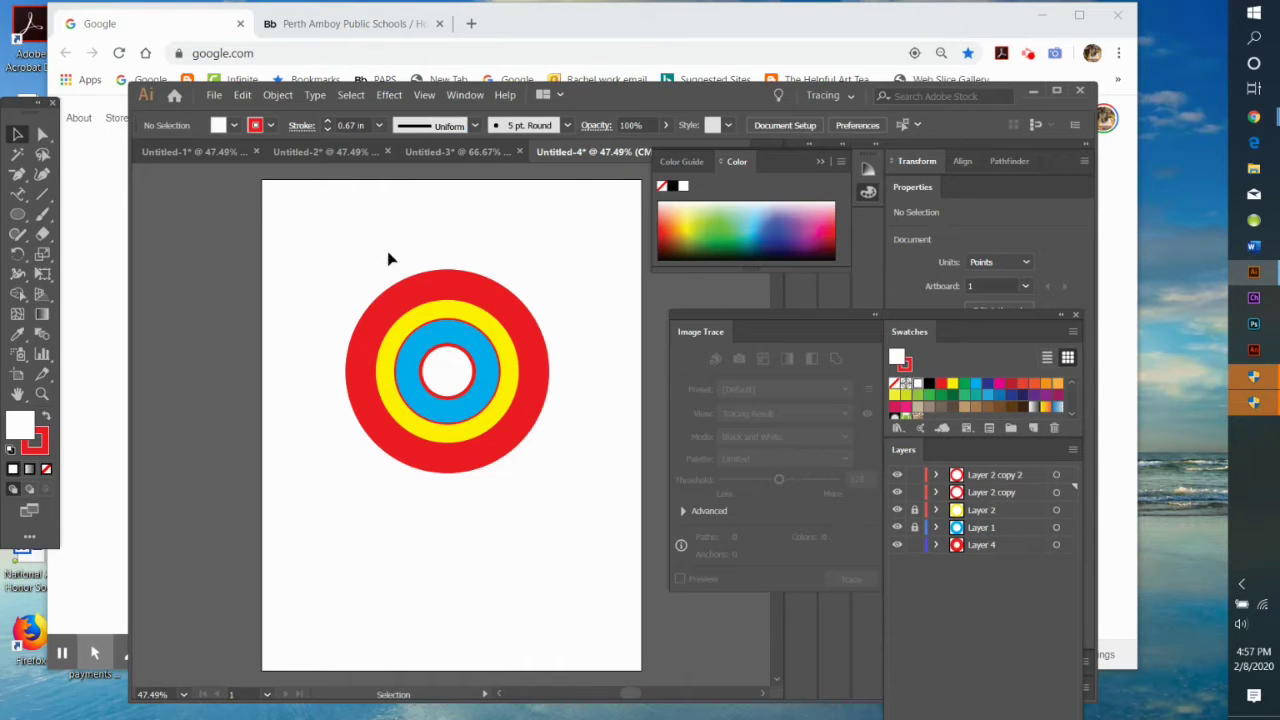
left_click(18, 193)
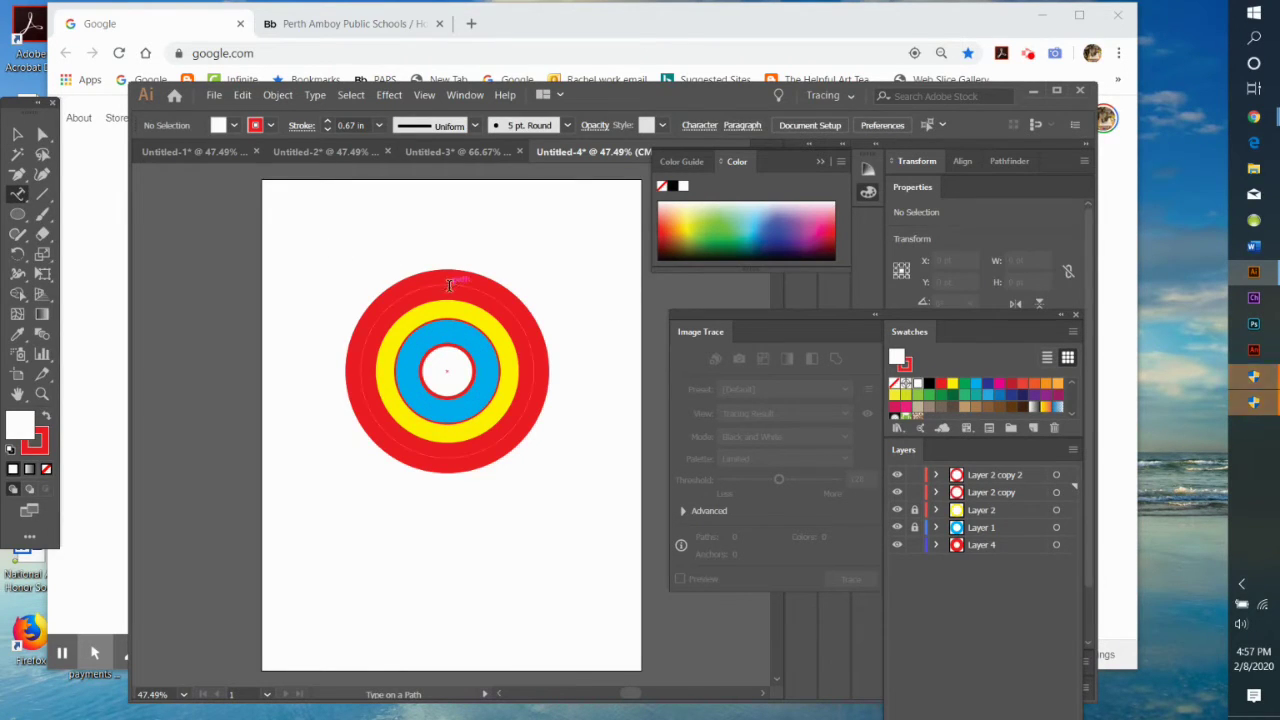
left_click(450, 285)
Step: Separate the Swatches and Image Trace panels from the Layers panel and move them clear of the character properties
left_click_drag(913, 315, 909, 481)
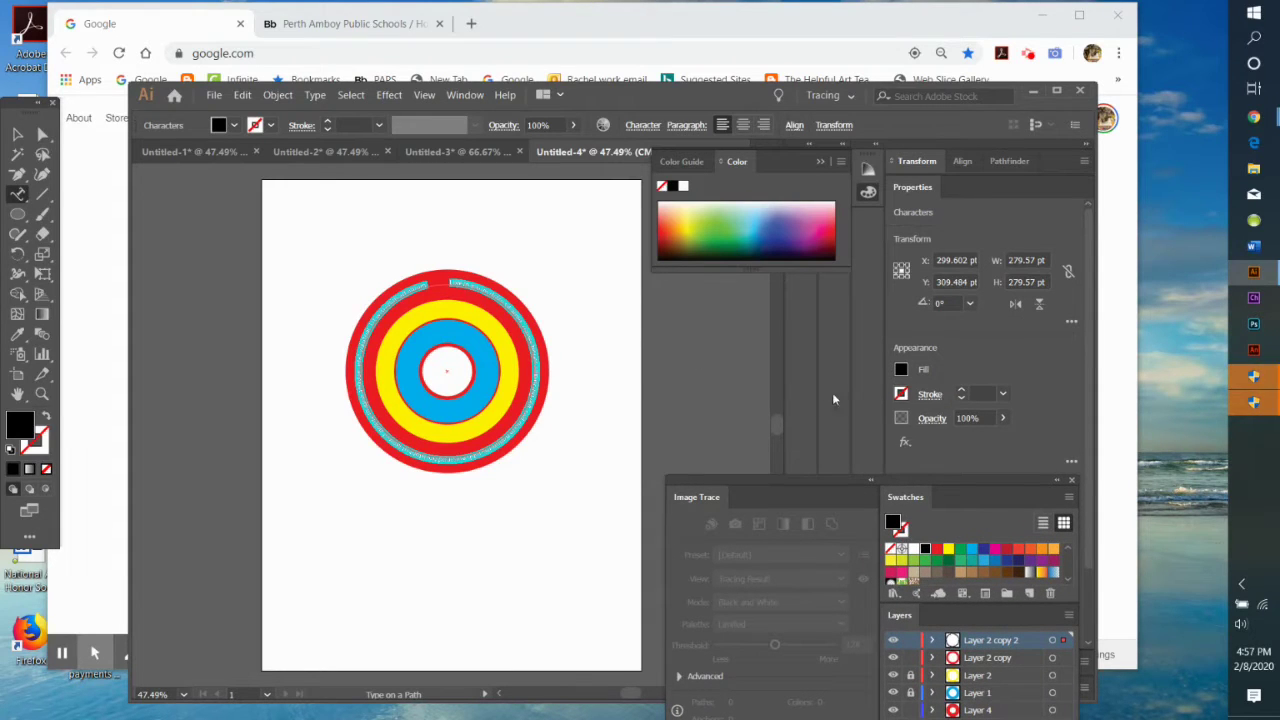
mouse_move(856, 479)
left_mouse_down()
mouse_move(862, 295)
mouse_move(849, 583)
left_mouse_up()
mouse_move(514, 152)
left_mouse_down()
mouse_move(514, 141)
mouse_move(459, 238)
mouse_move(728, 94)
mouse_move(802, 141)
left_mouse_up()
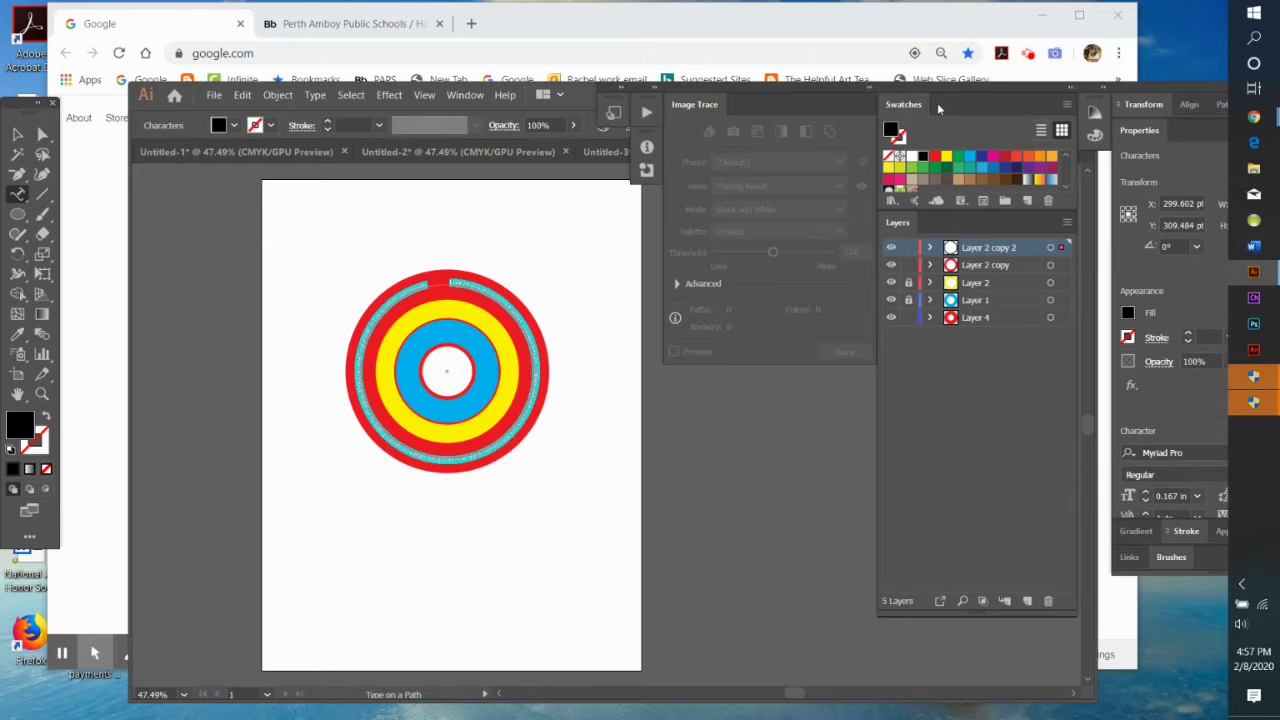
left_click_drag(937, 102, 788, 641)
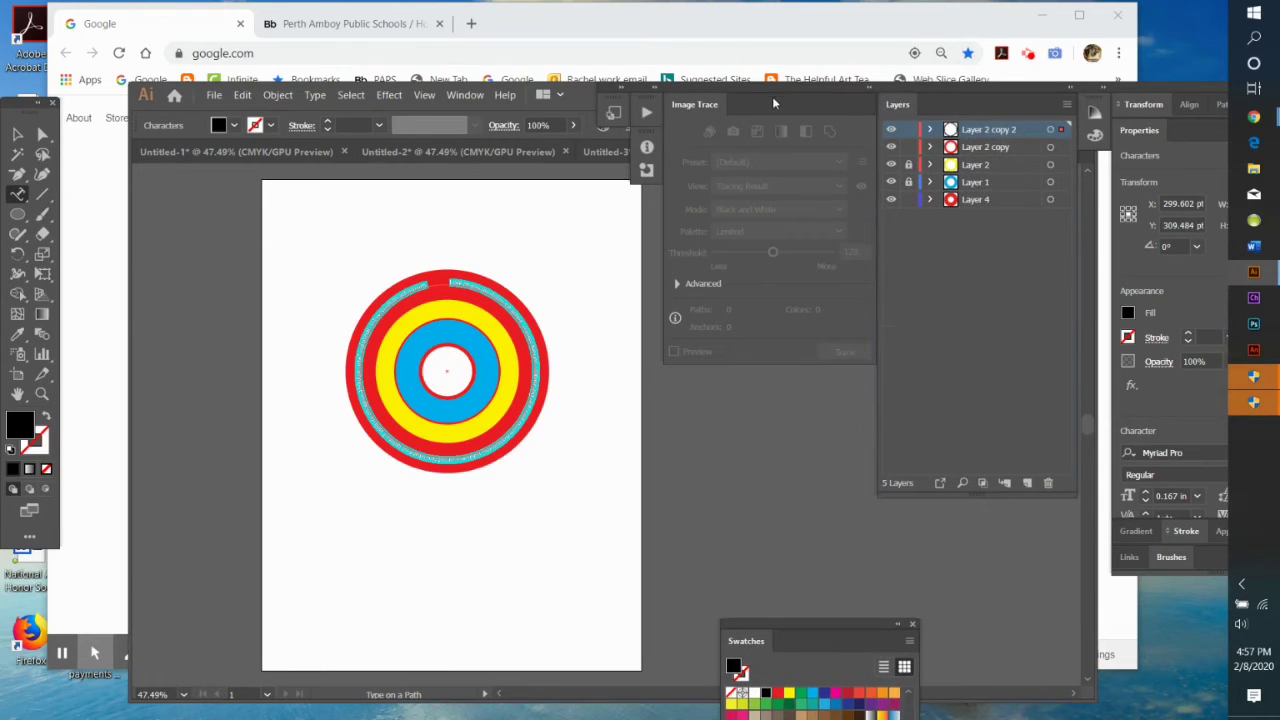
left_click_drag(773, 103, 1055, 654)
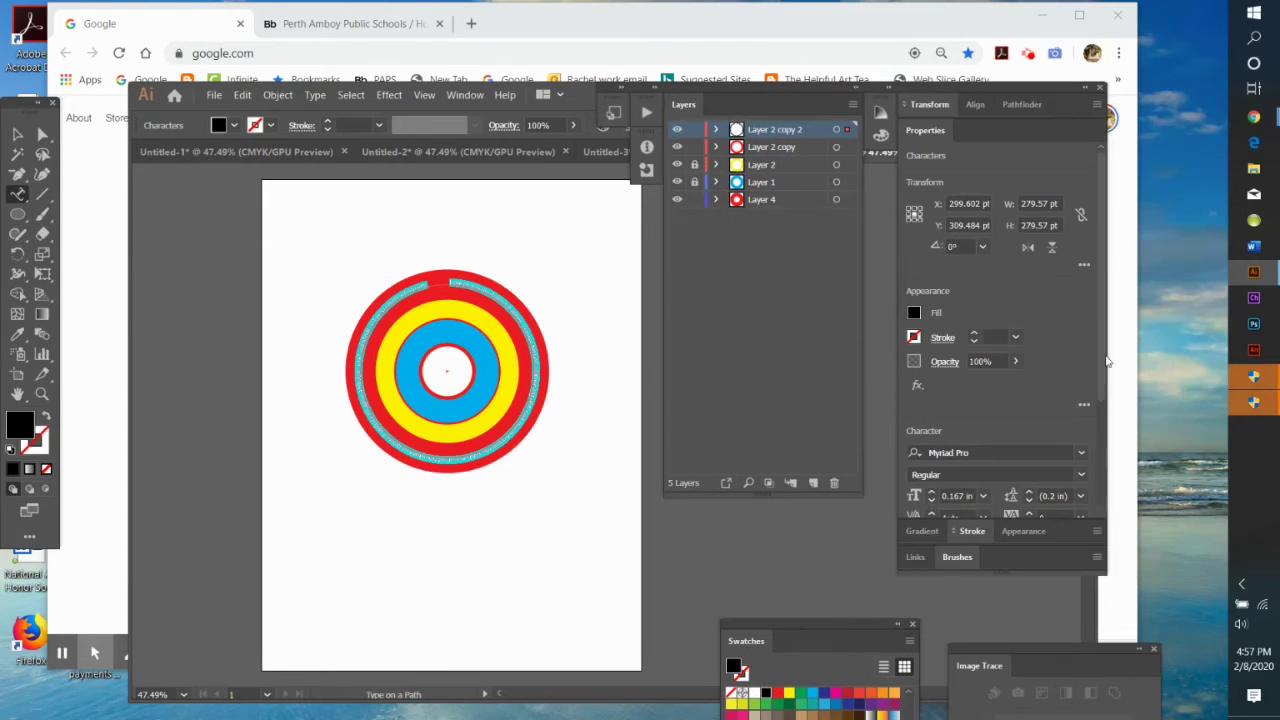
Step: Set the path text's font to Ravie and its size to 0.5 in
left_click(1082, 453)
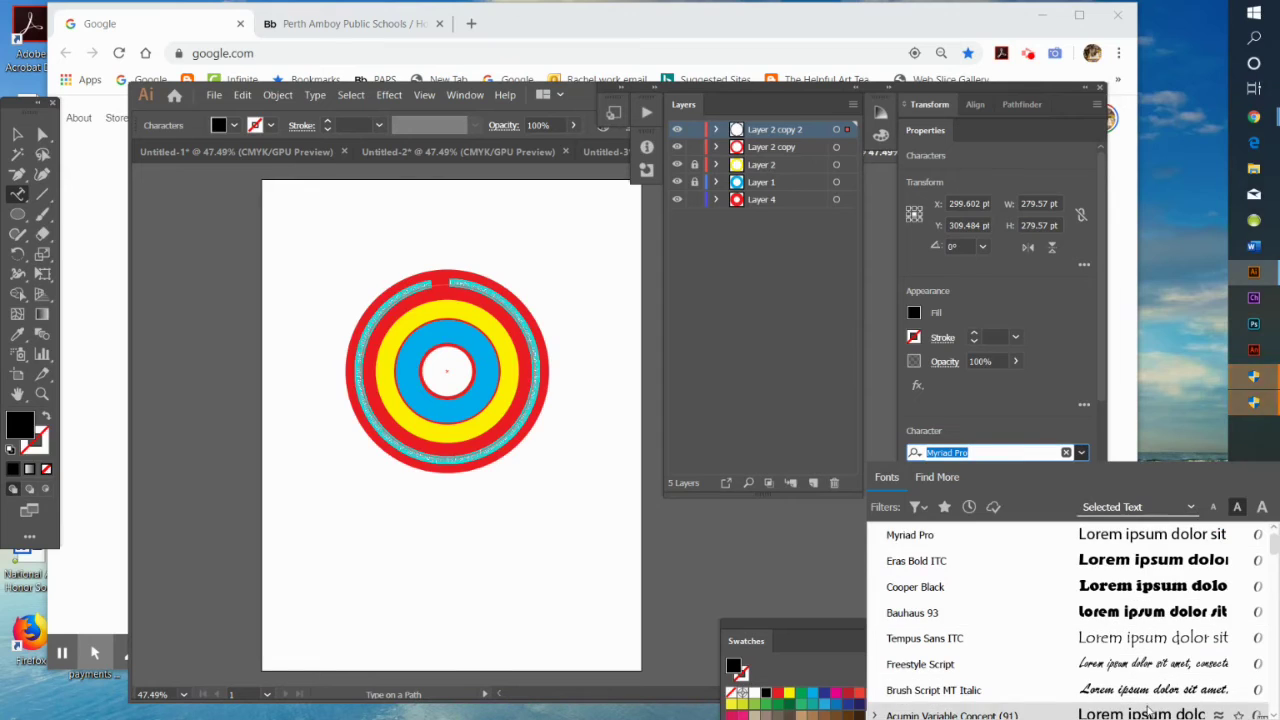
scroll(1148, 668, "down", 5)
scroll(1146, 665, "up", 6)
left_click(1103, 531)
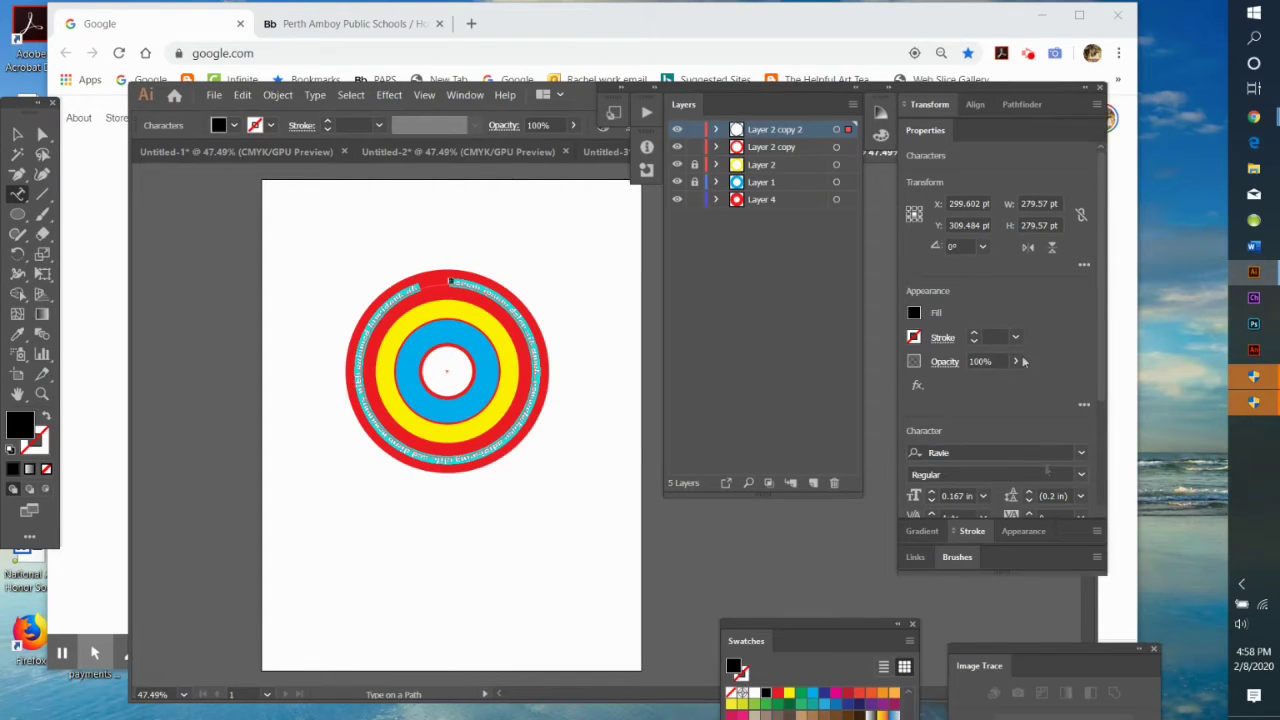
left_click(983, 499)
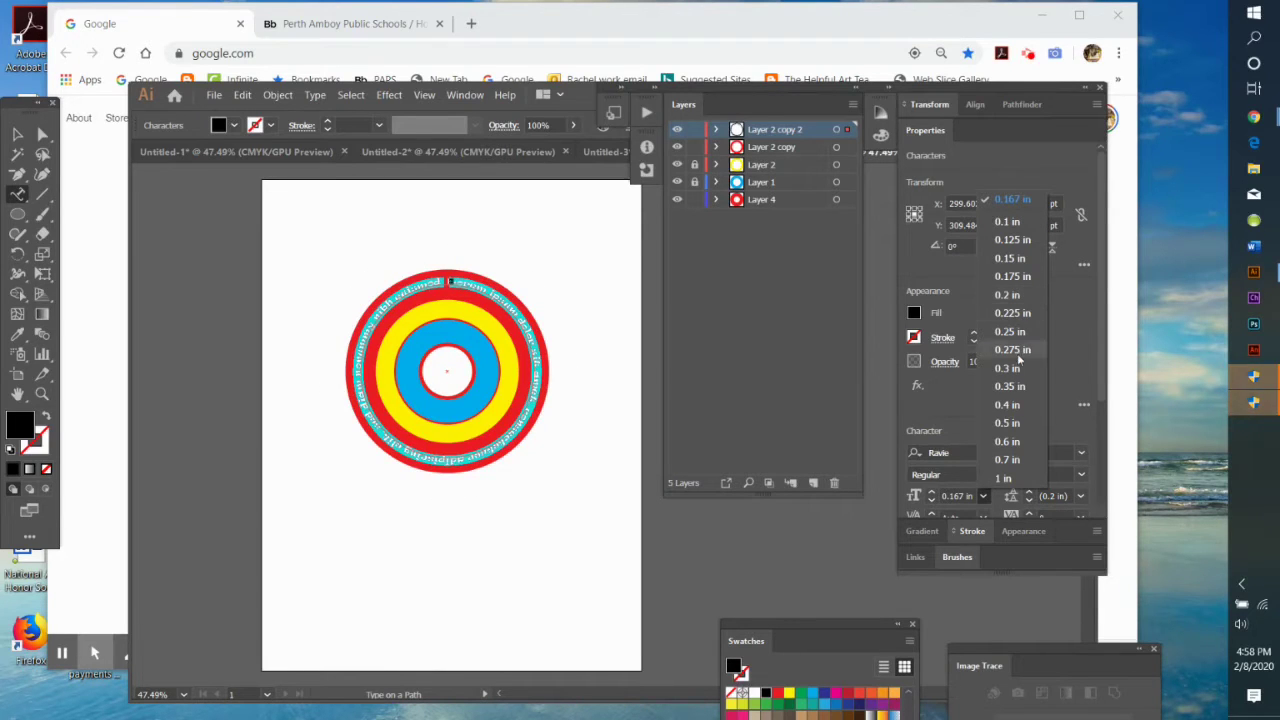
left_click(1008, 426)
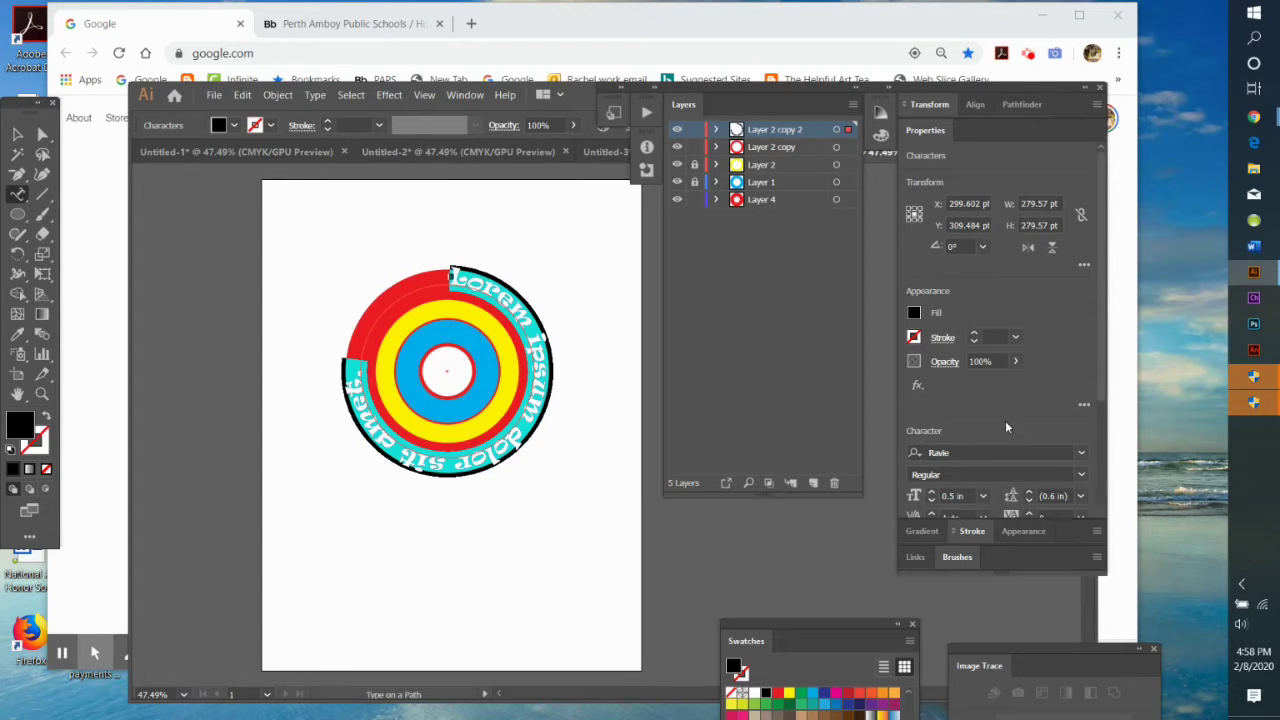
Step: Fill the path text with yellow and replace the placeholder wording with the person's full name
left_click_drag(840, 623, 815, 436)
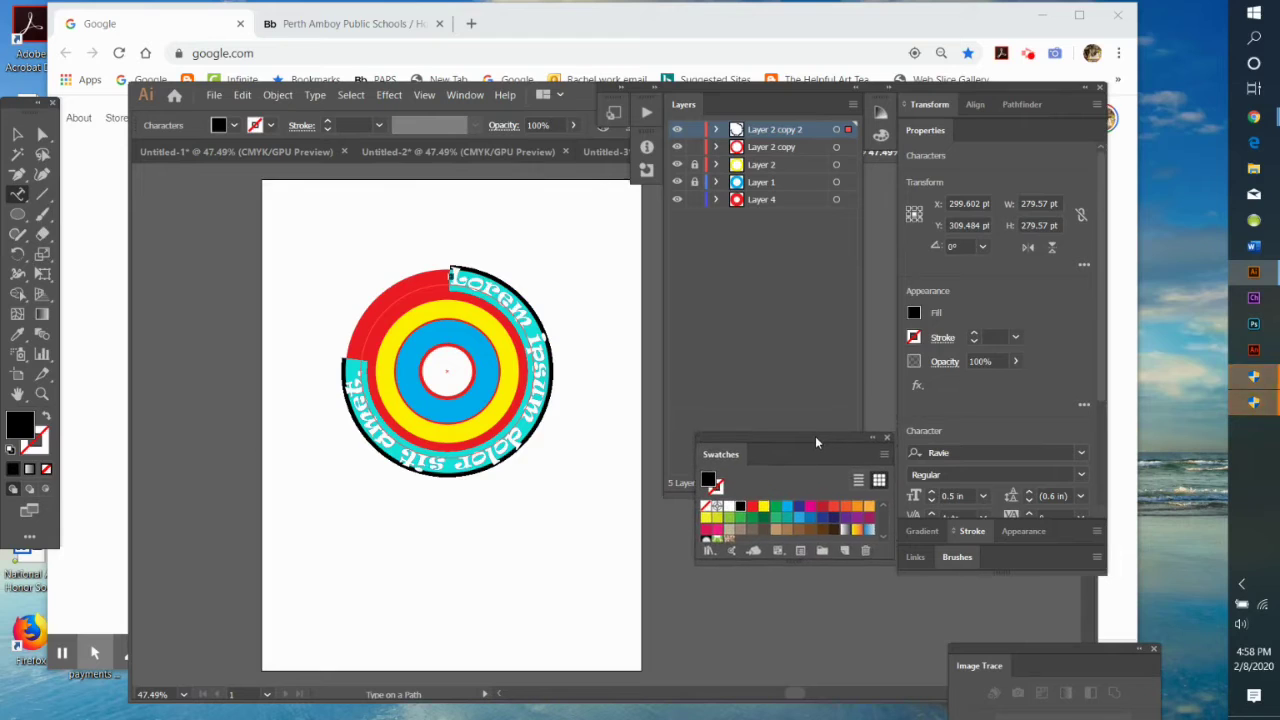
left_click(764, 507)
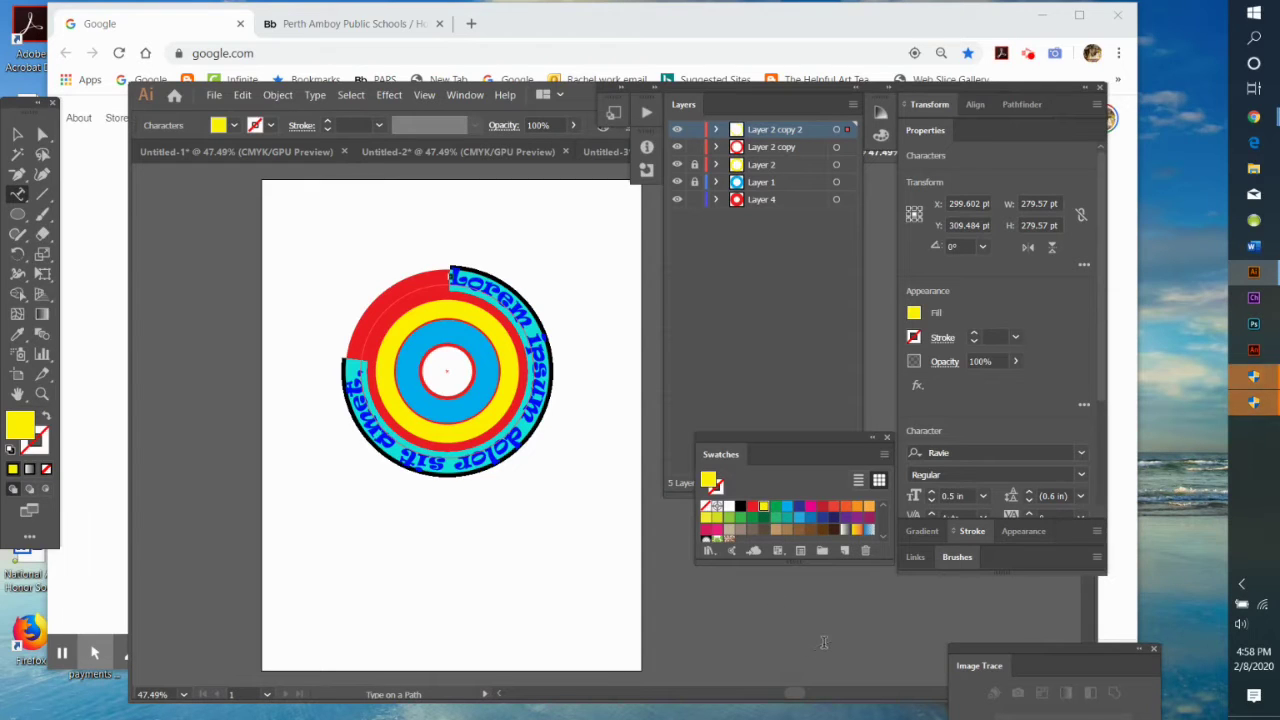
type("R")
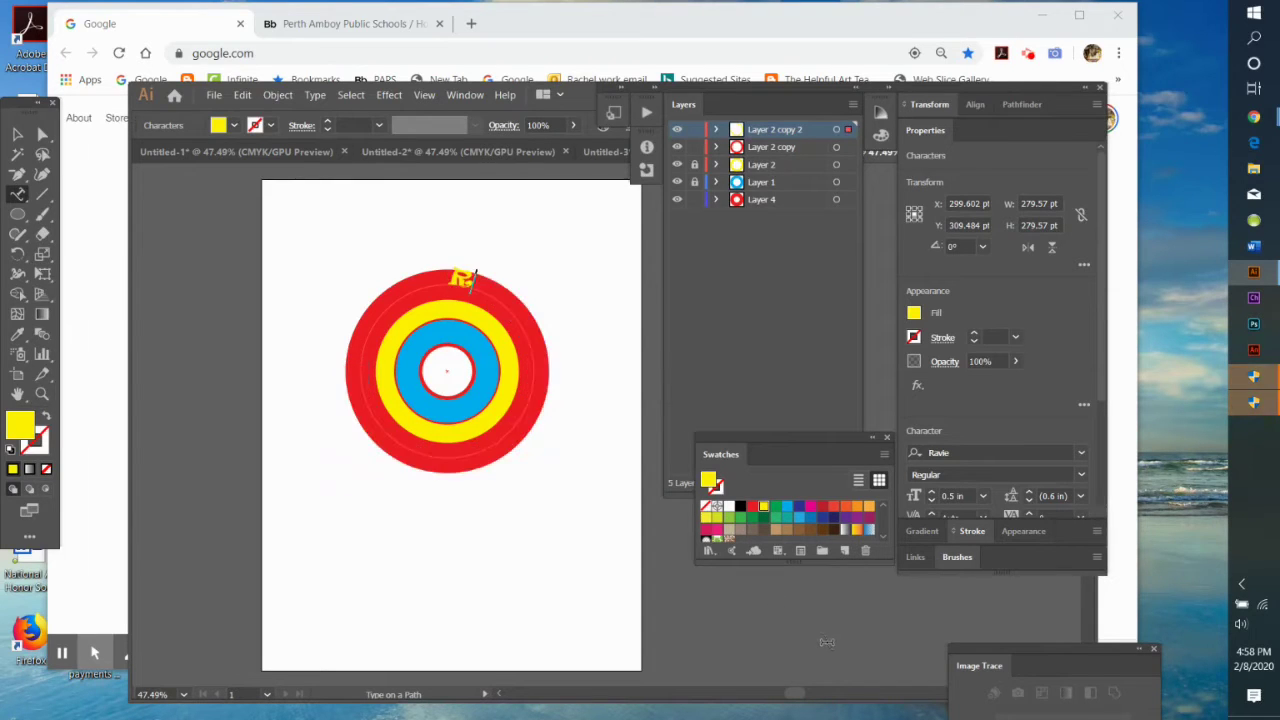
type("achel")
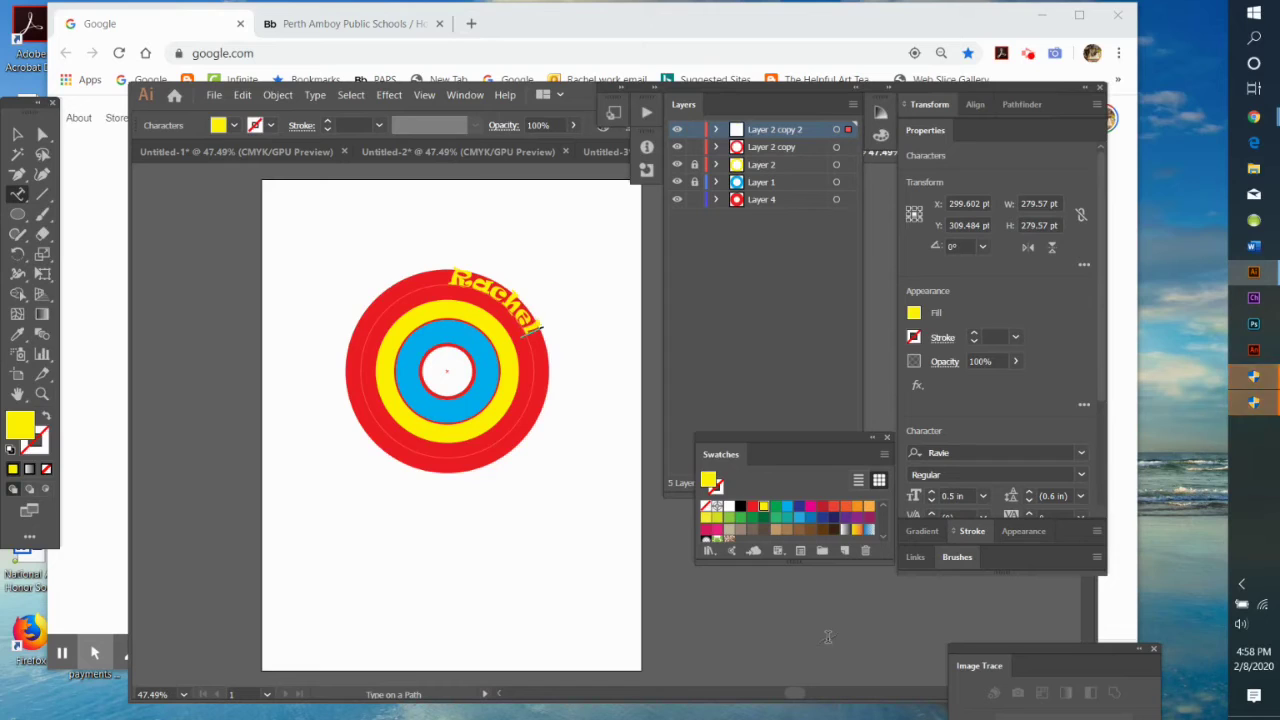
type(" Williamsb")
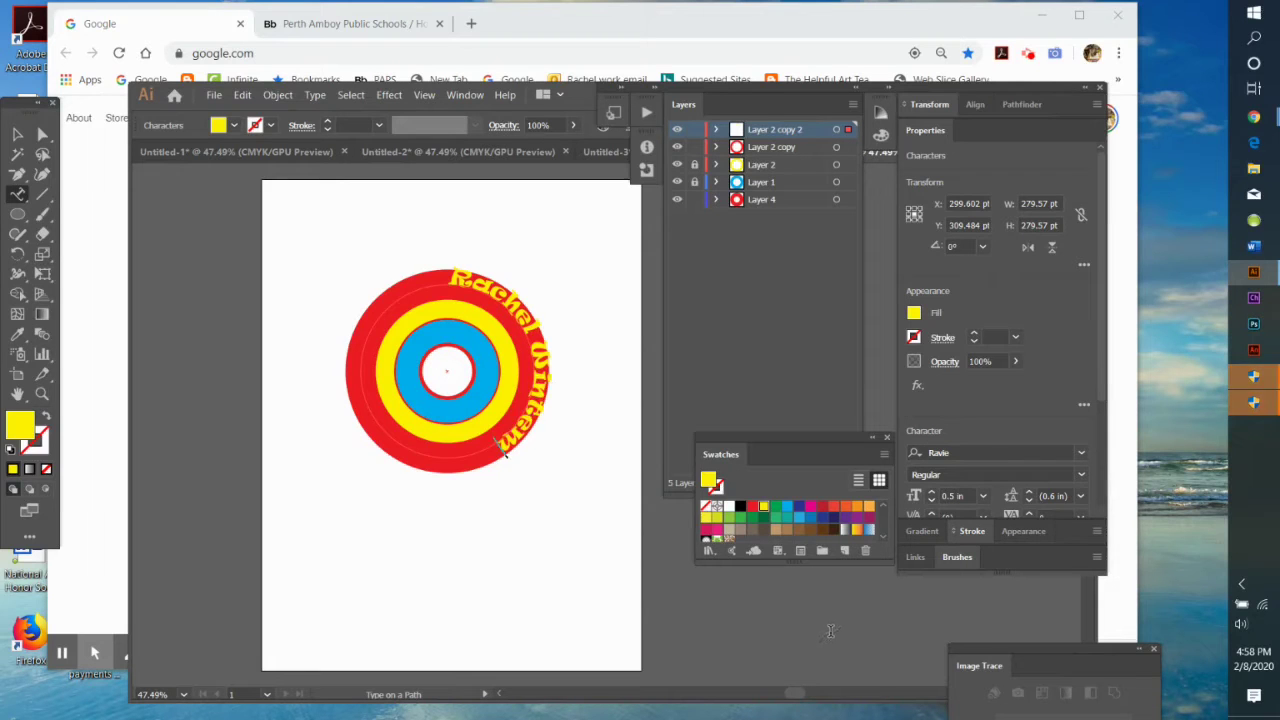
type("erg")
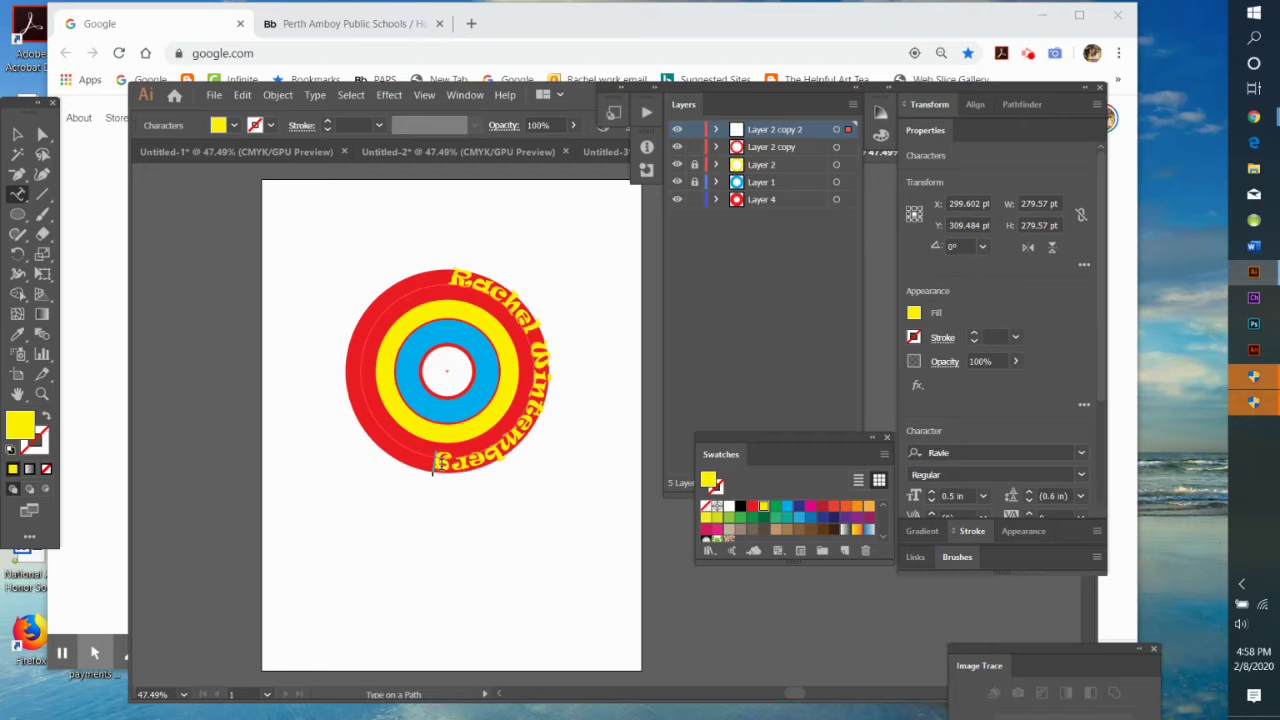
Step: Set the name text's size to 0.35 in and rotate it about 62° counterclockwise so it arches over the top of the ring
left_click_drag(436, 463, 462, 278)
left_click(445, 282)
triple_click(450, 276)
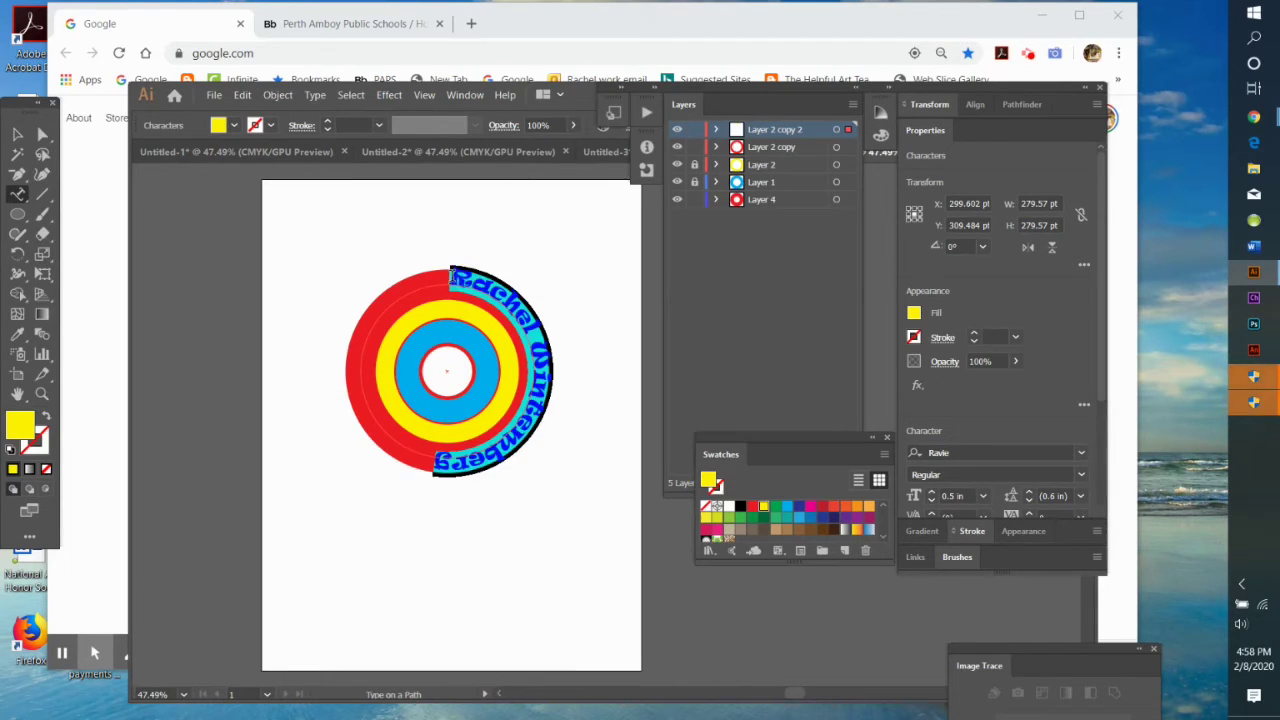
left_click(982, 497)
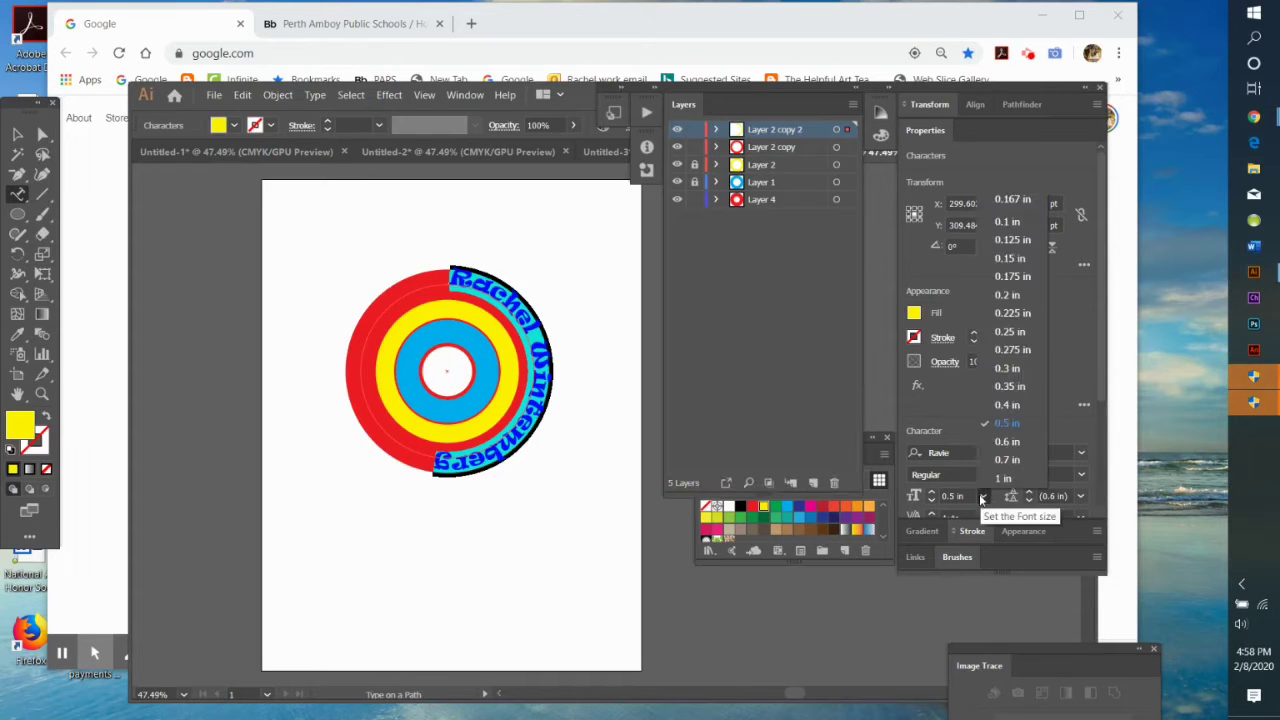
left_click(995, 391)
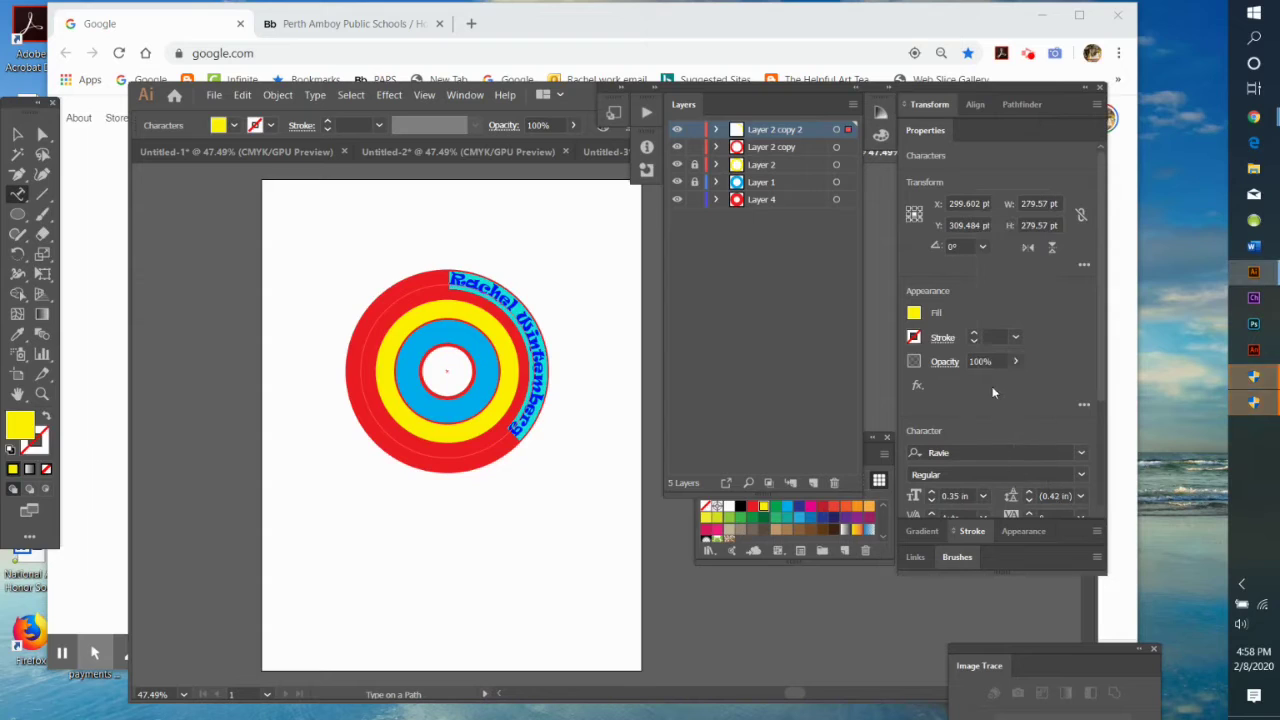
left_click(17, 135)
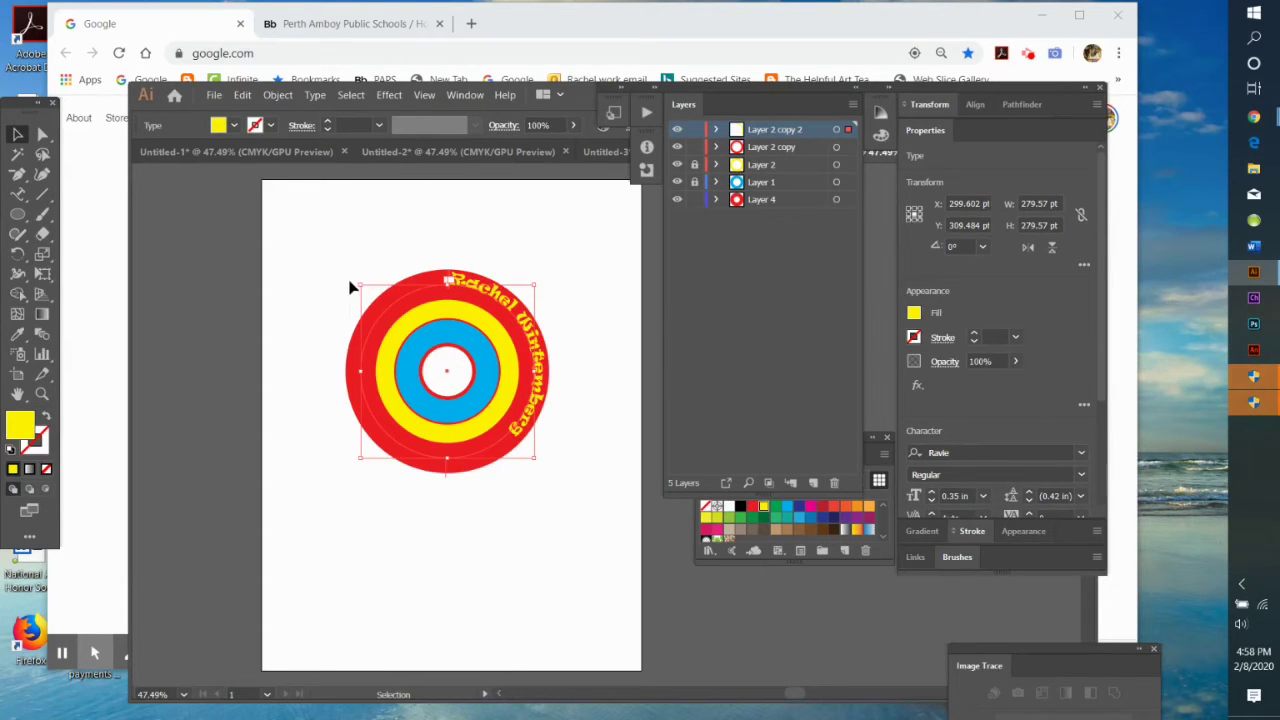
left_click_drag(360, 277, 330, 406)
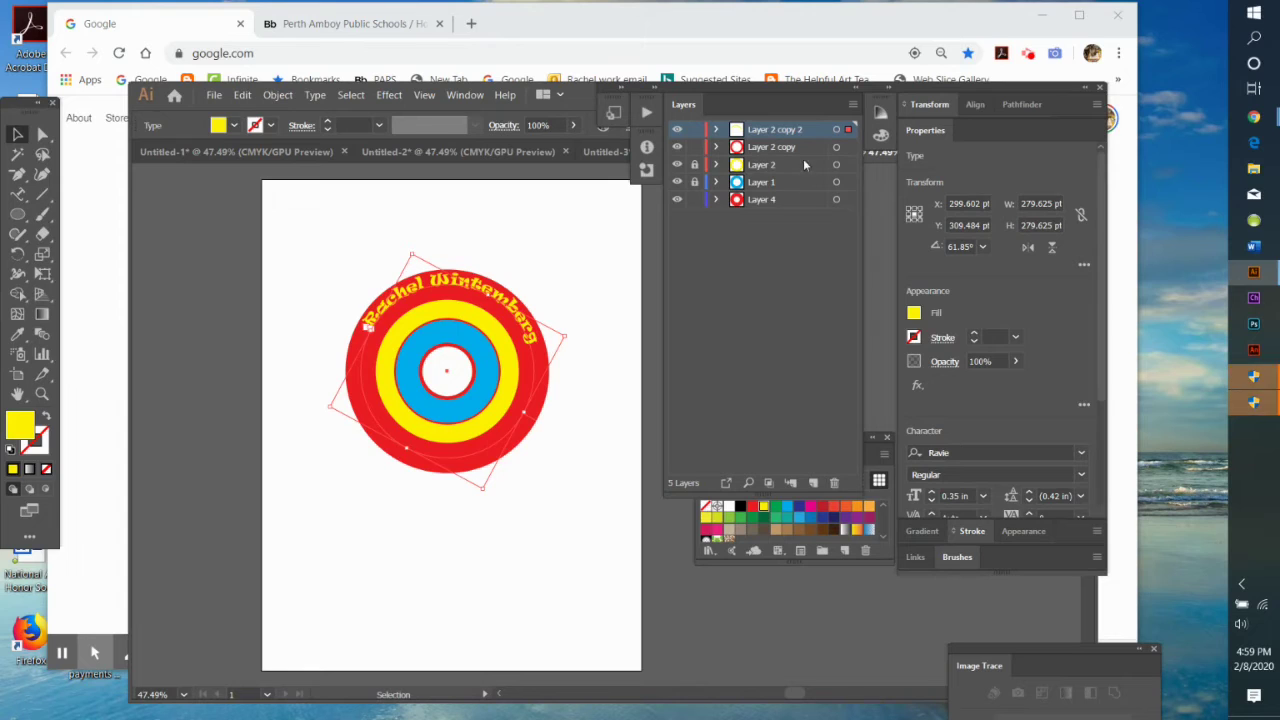
Step: Duplicate the name text's layer and hide the original text layer
left_click(852, 105)
left_click(900, 140)
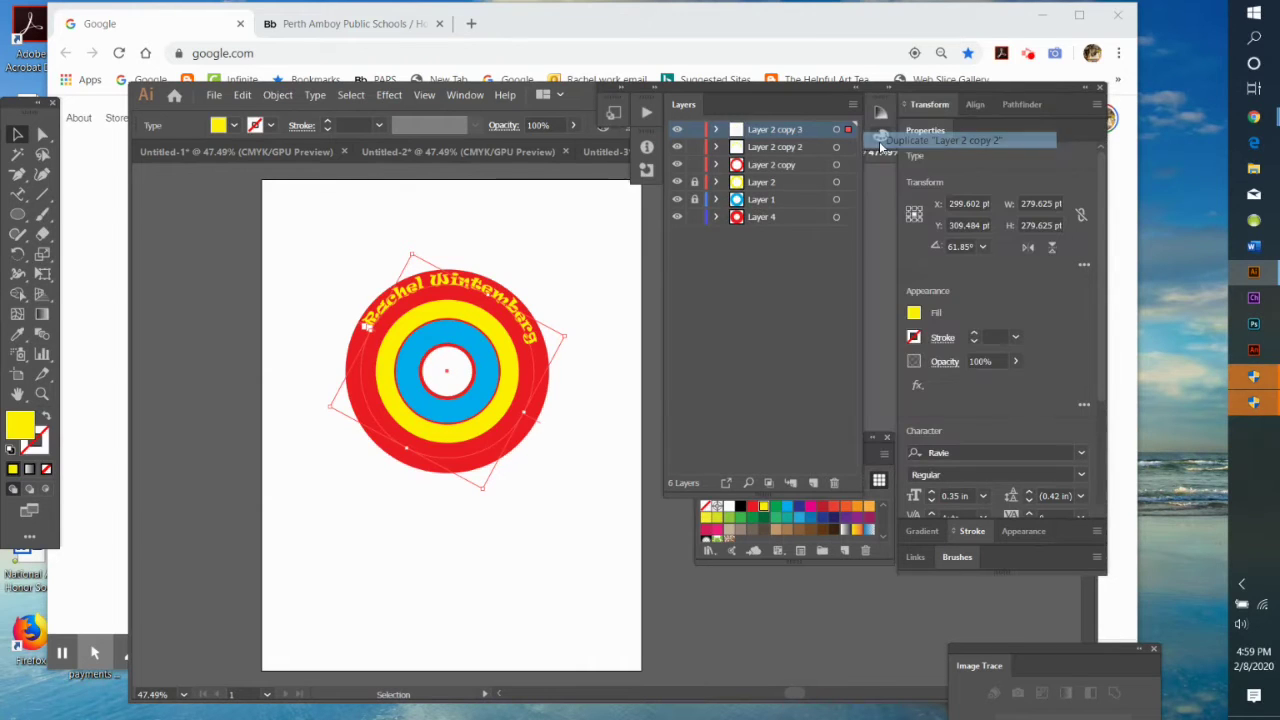
left_click(678, 148)
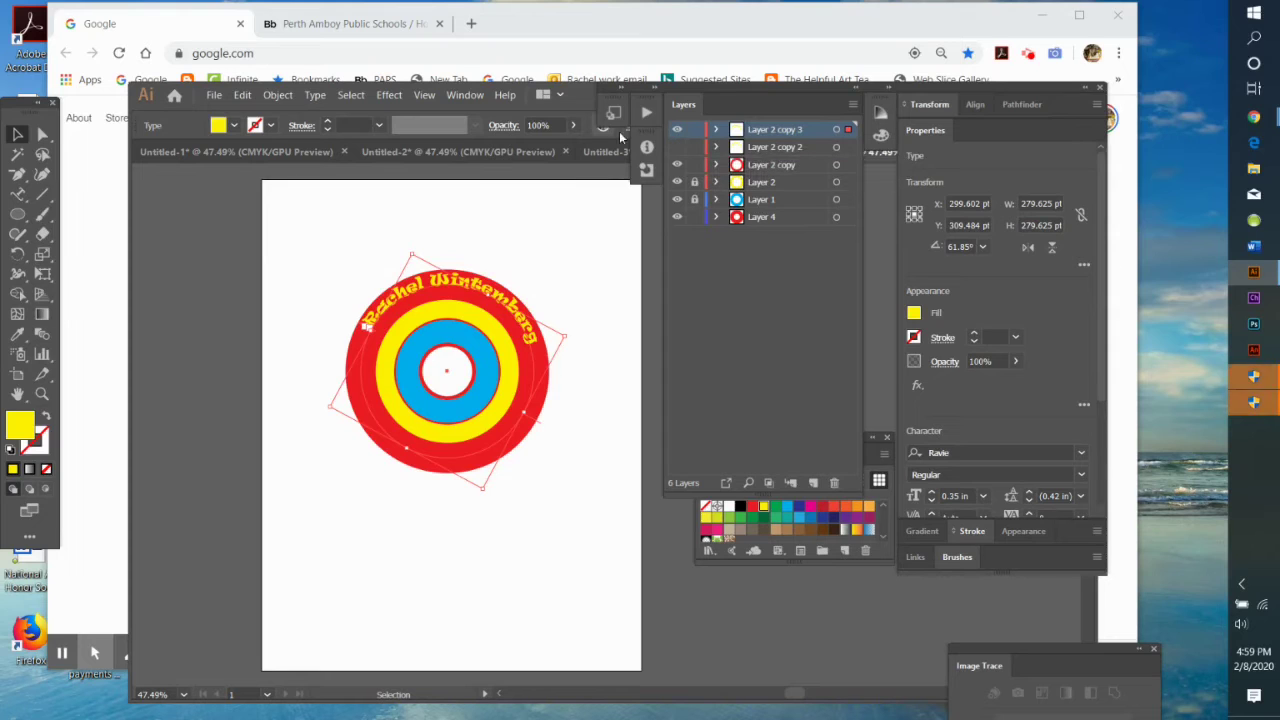
Step: Replace the wording of the copied path text with "The Helpful Art Teacher"
left_click(17, 193)
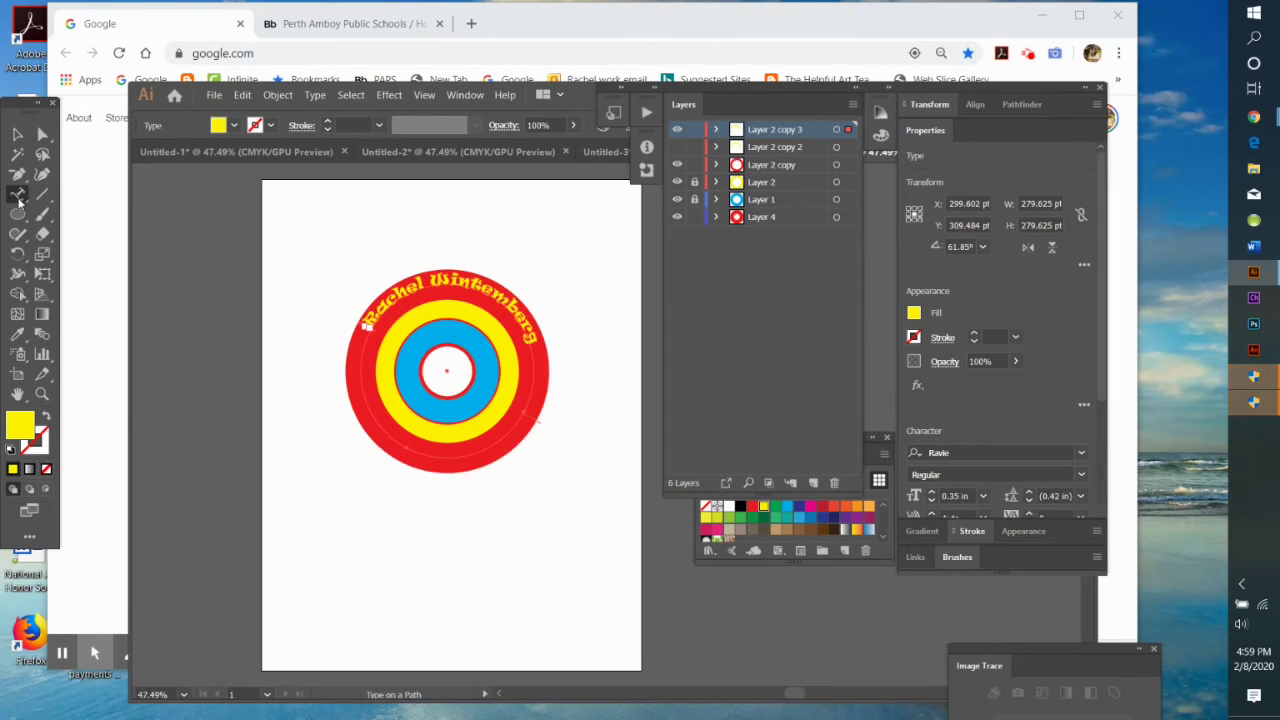
left_click(535, 348)
left_click(770, 422)
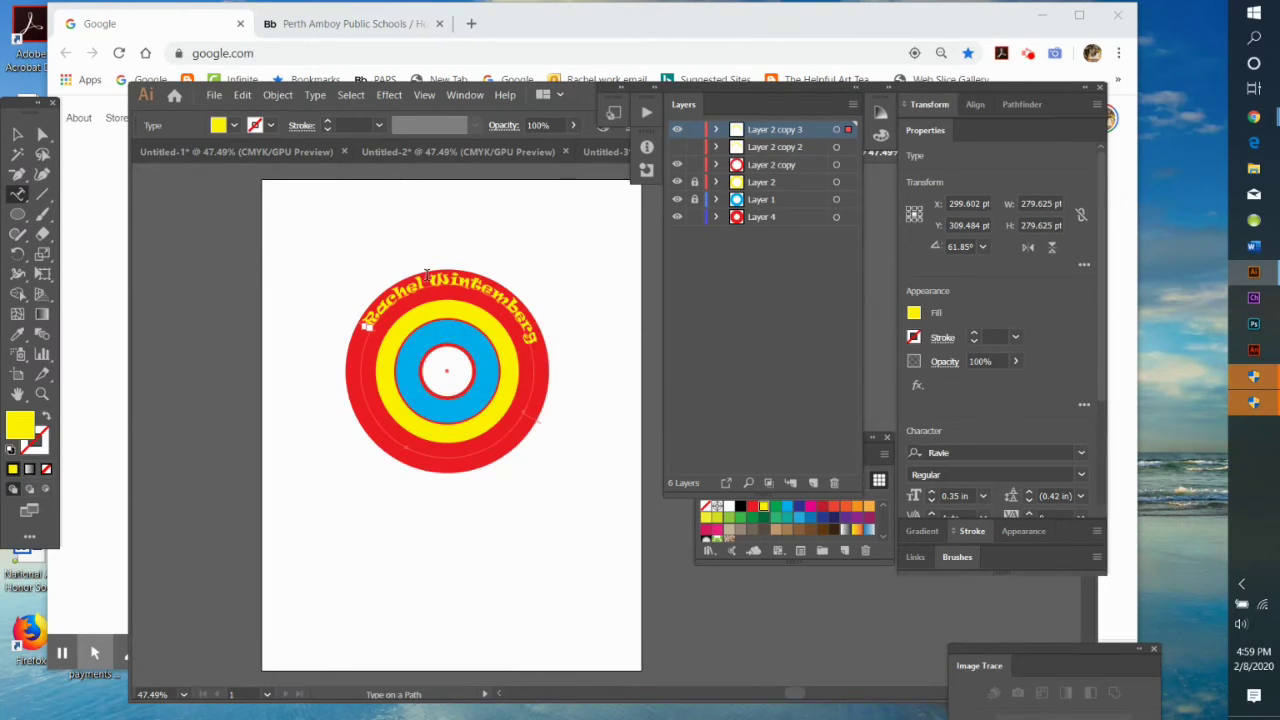
left_click(522, 348)
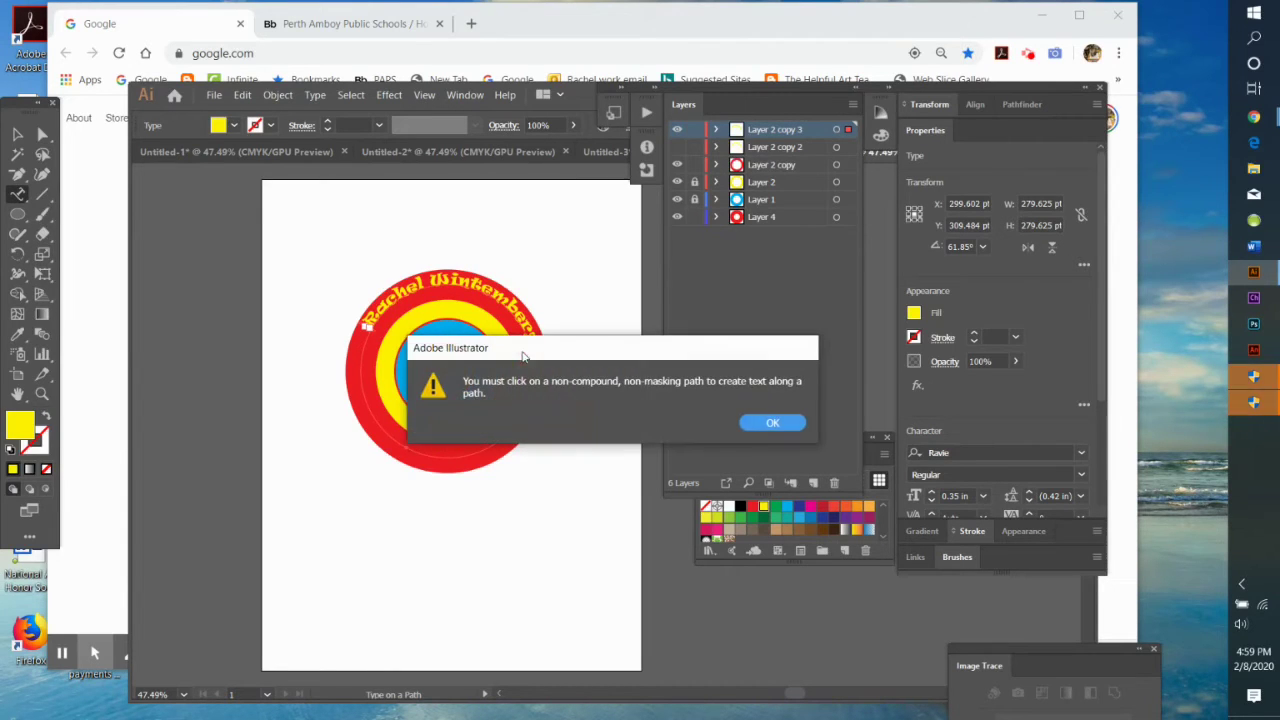
left_click(768, 421)
left_click(450, 278)
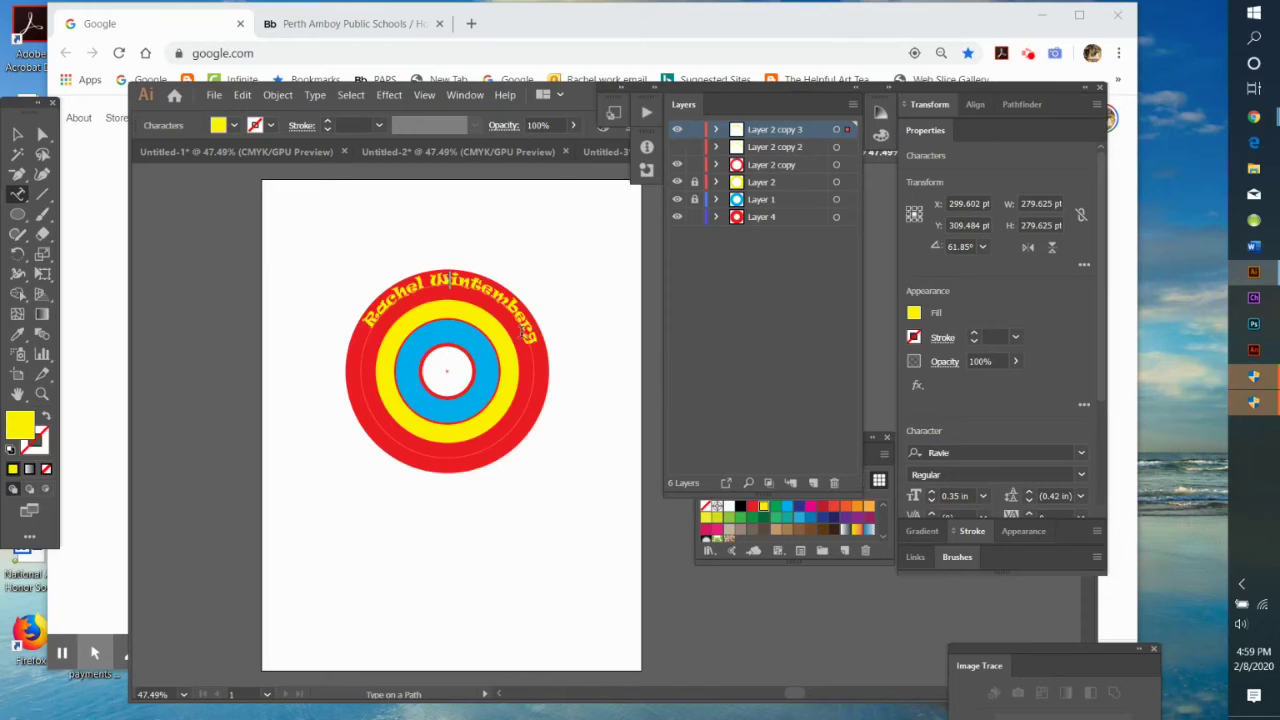
left_click_drag(530, 340, 352, 310)
type("The Hel")
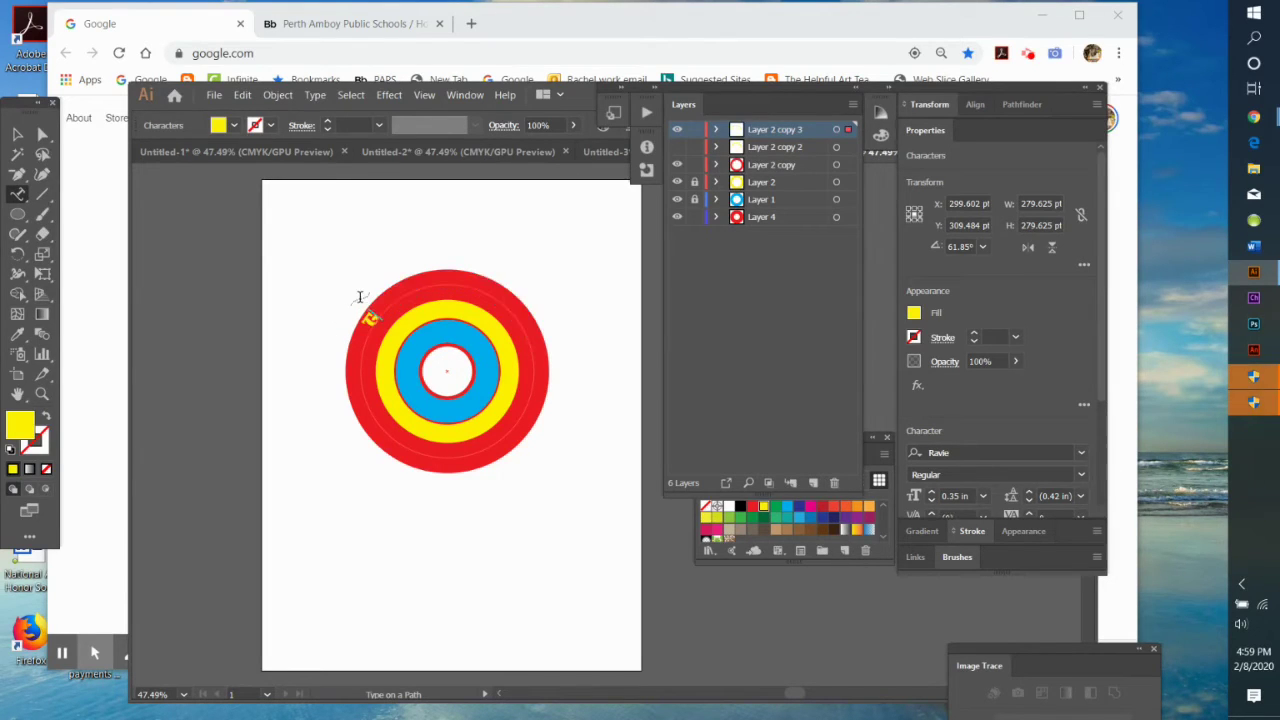
type("pful Ar")
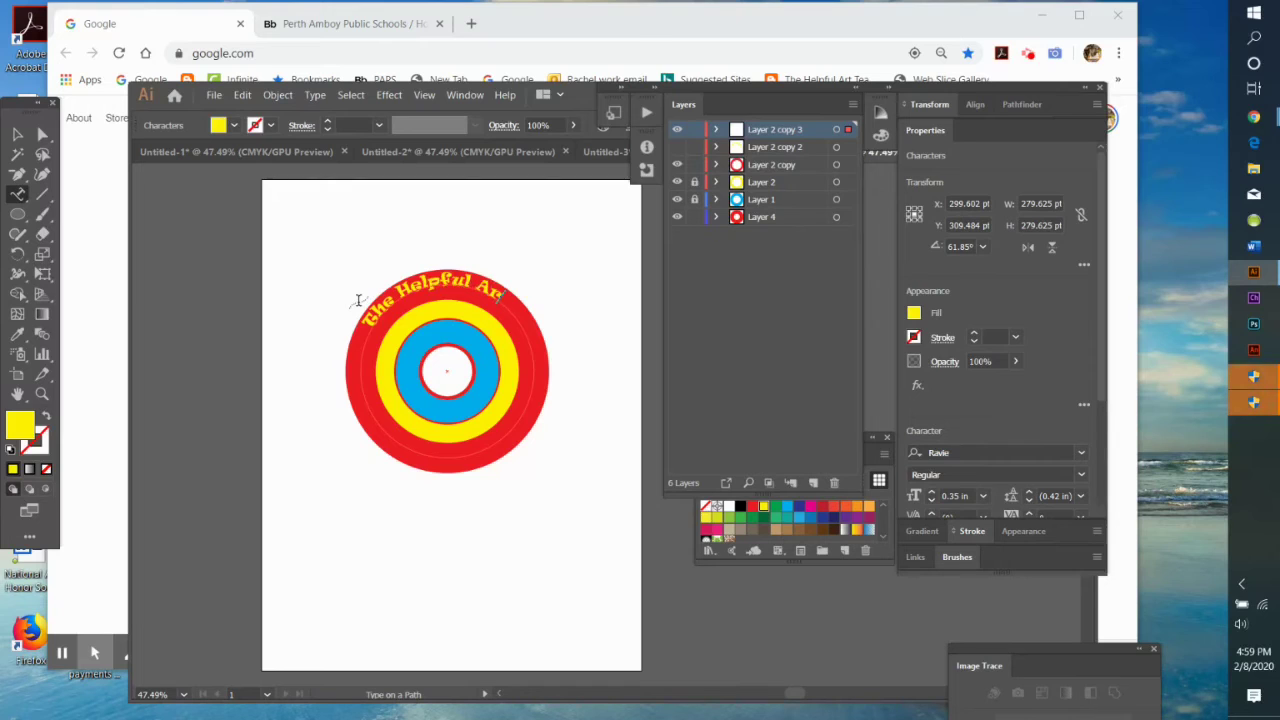
type("t Teacher")
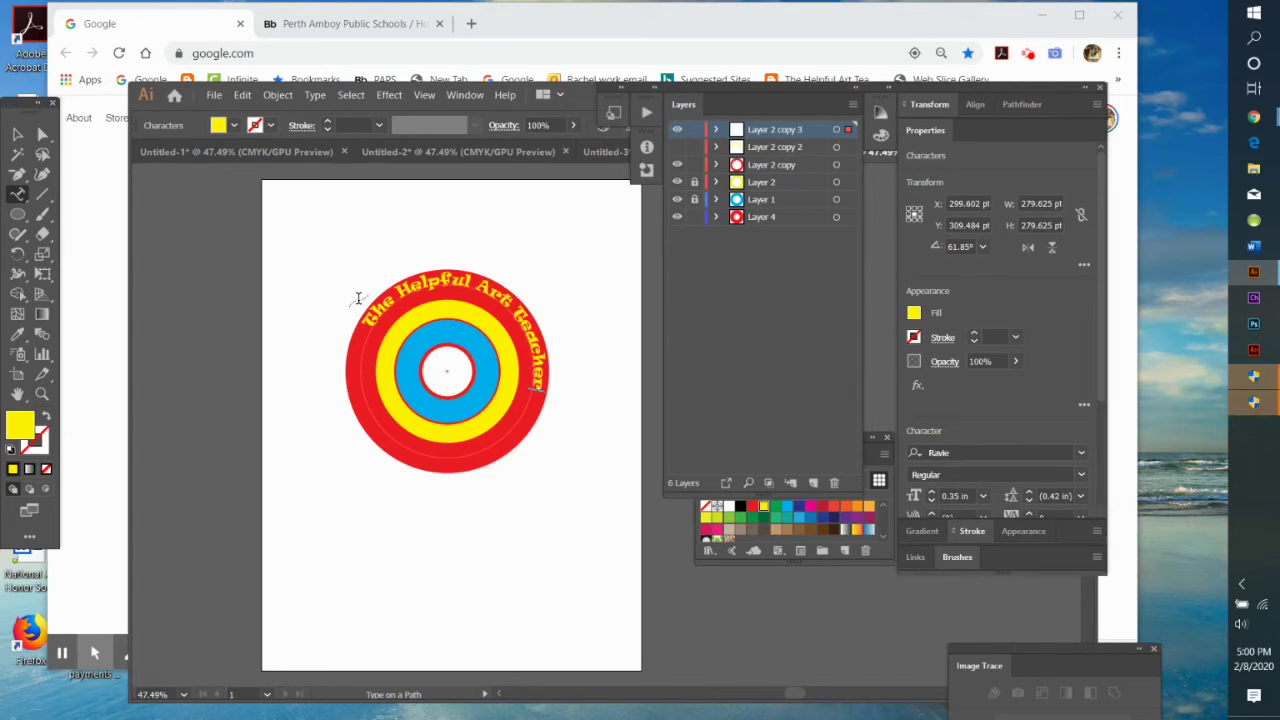
key("Escape")
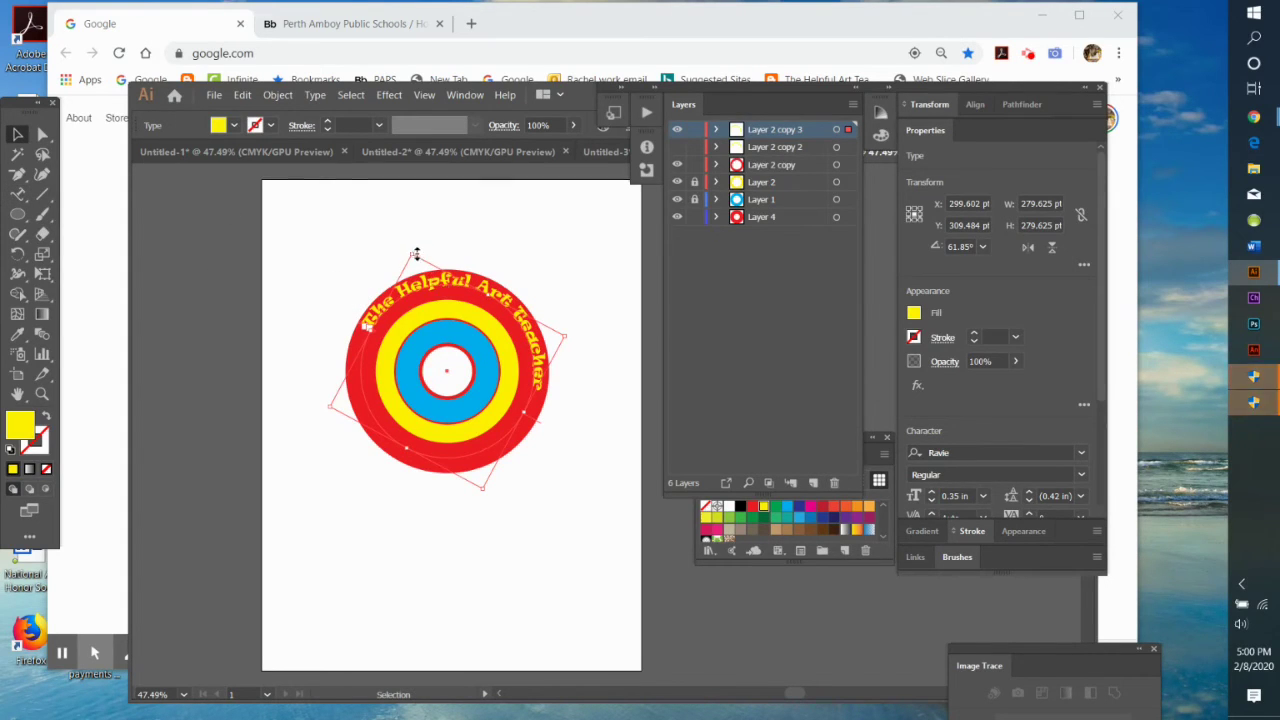
Step: Rotate the copied text to about 74° and flip it on its path with preview on, keeping the Rainbow effect
left_click_drag(414, 251, 393, 282)
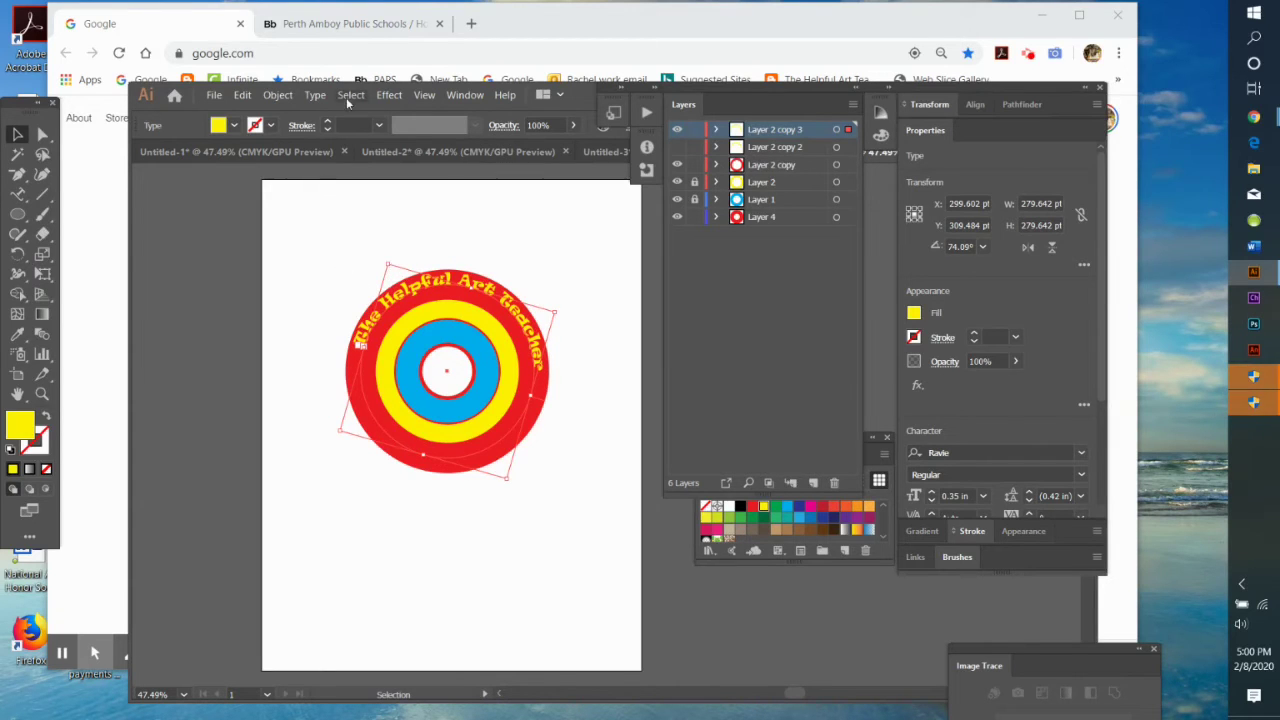
left_click(322, 97)
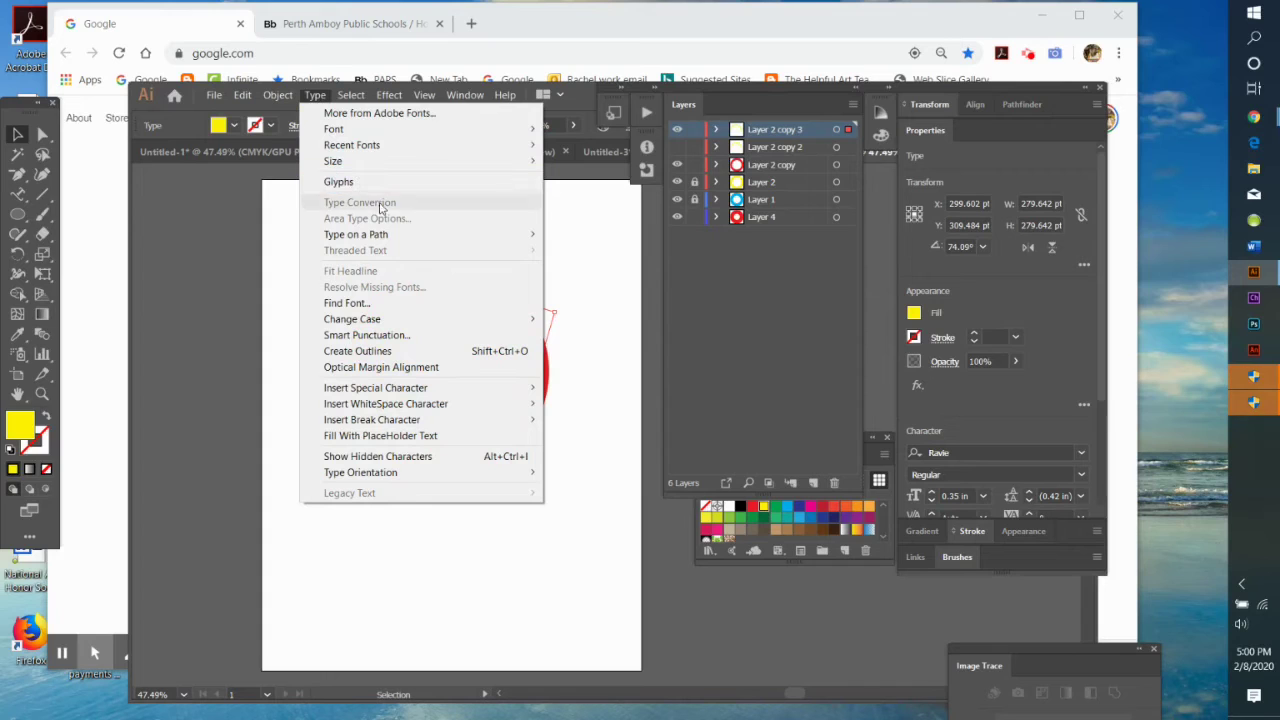
mouse_move(398, 236)
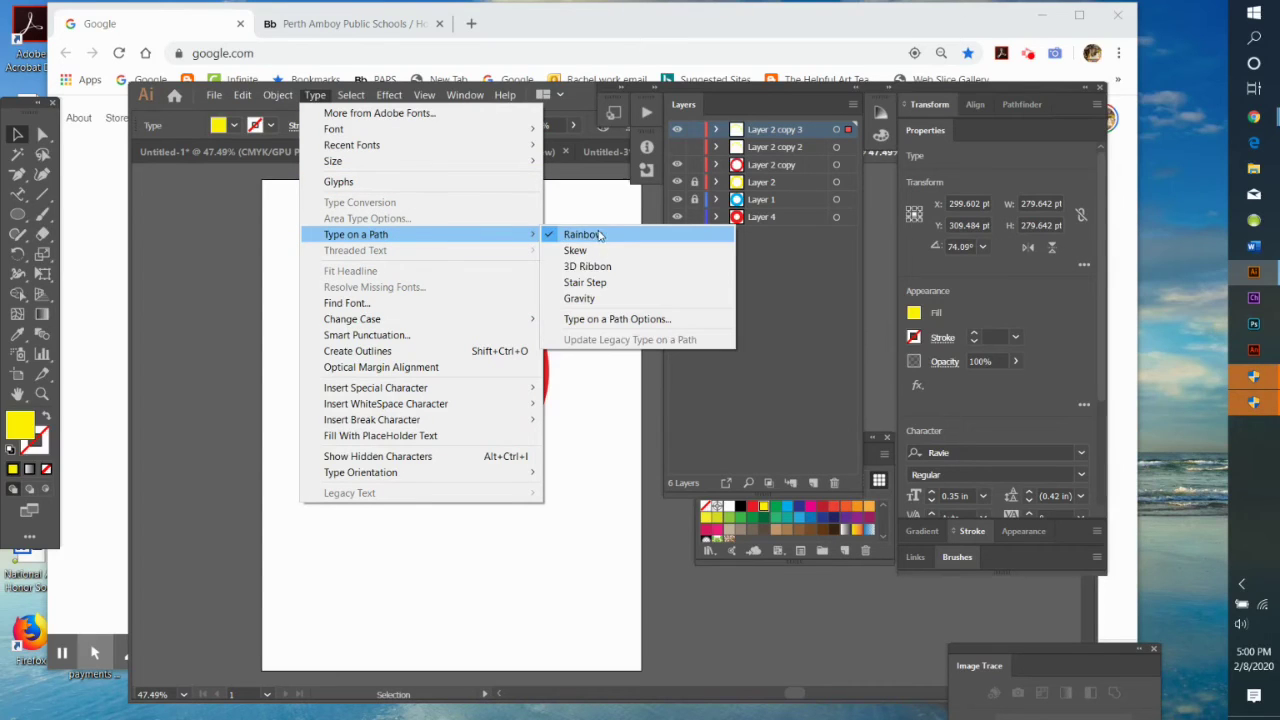
left_click(660, 320)
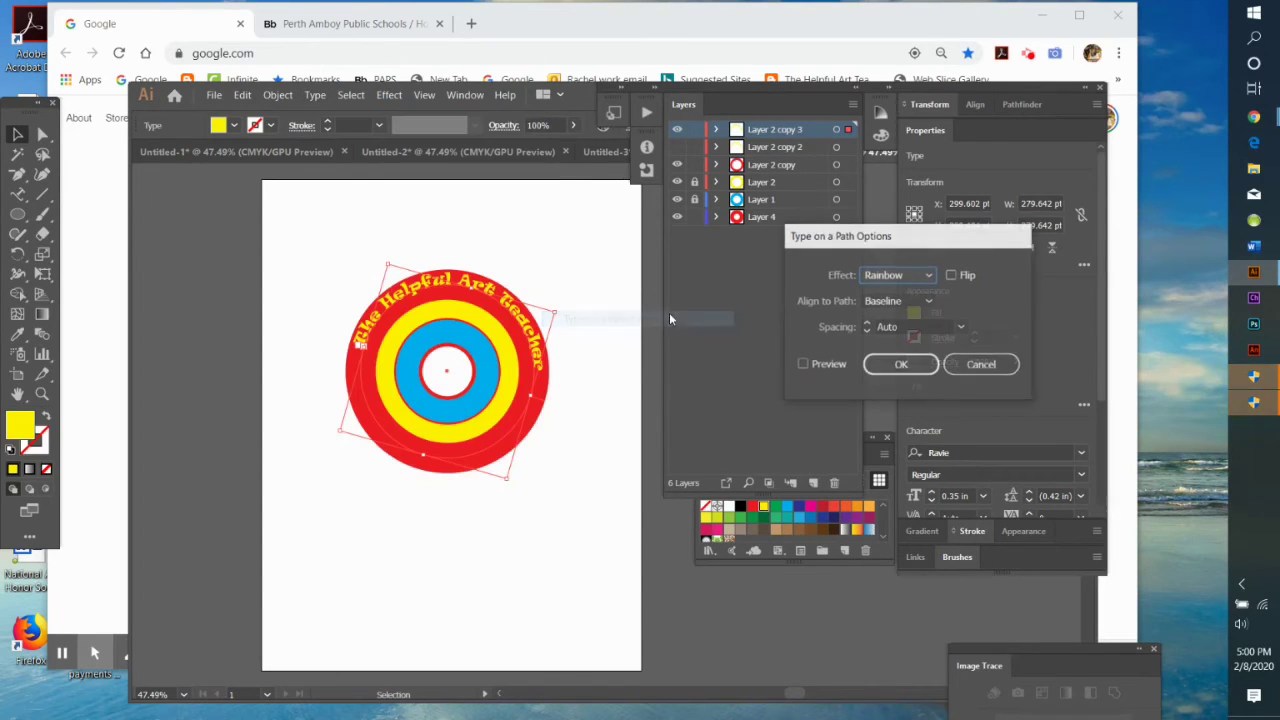
left_click(804, 365)
left_click(954, 274)
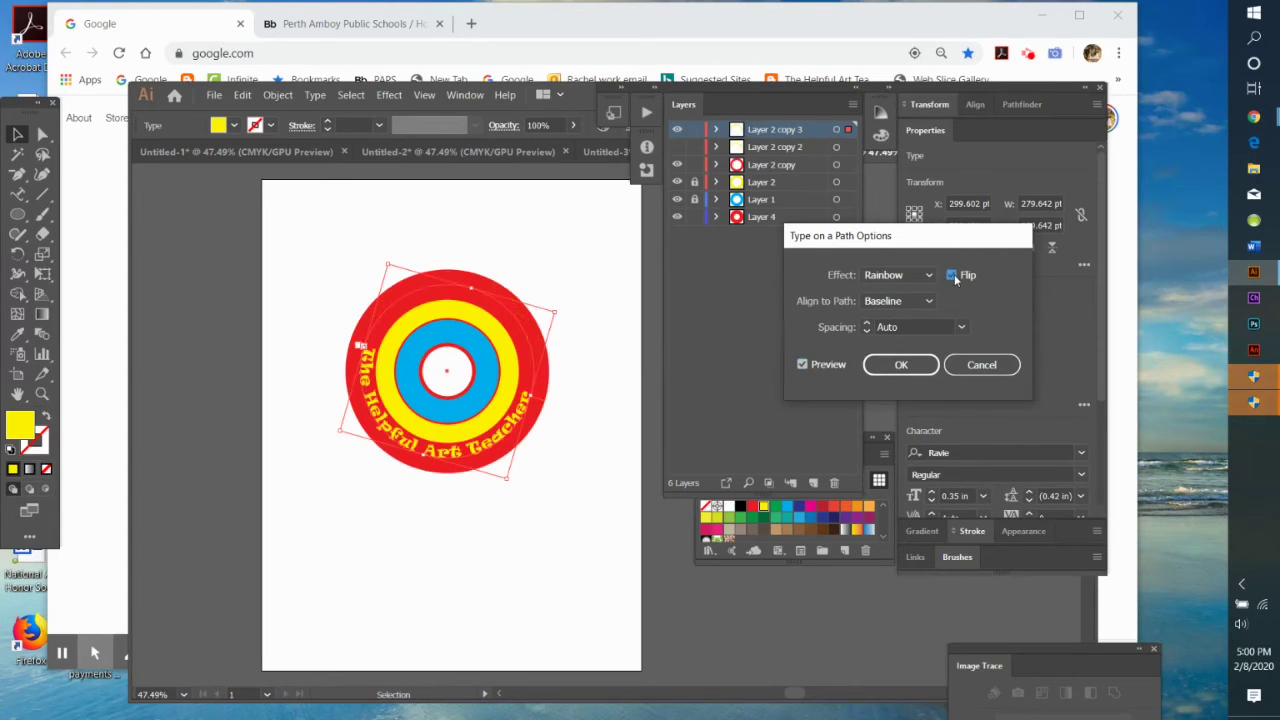
left_click(899, 366)
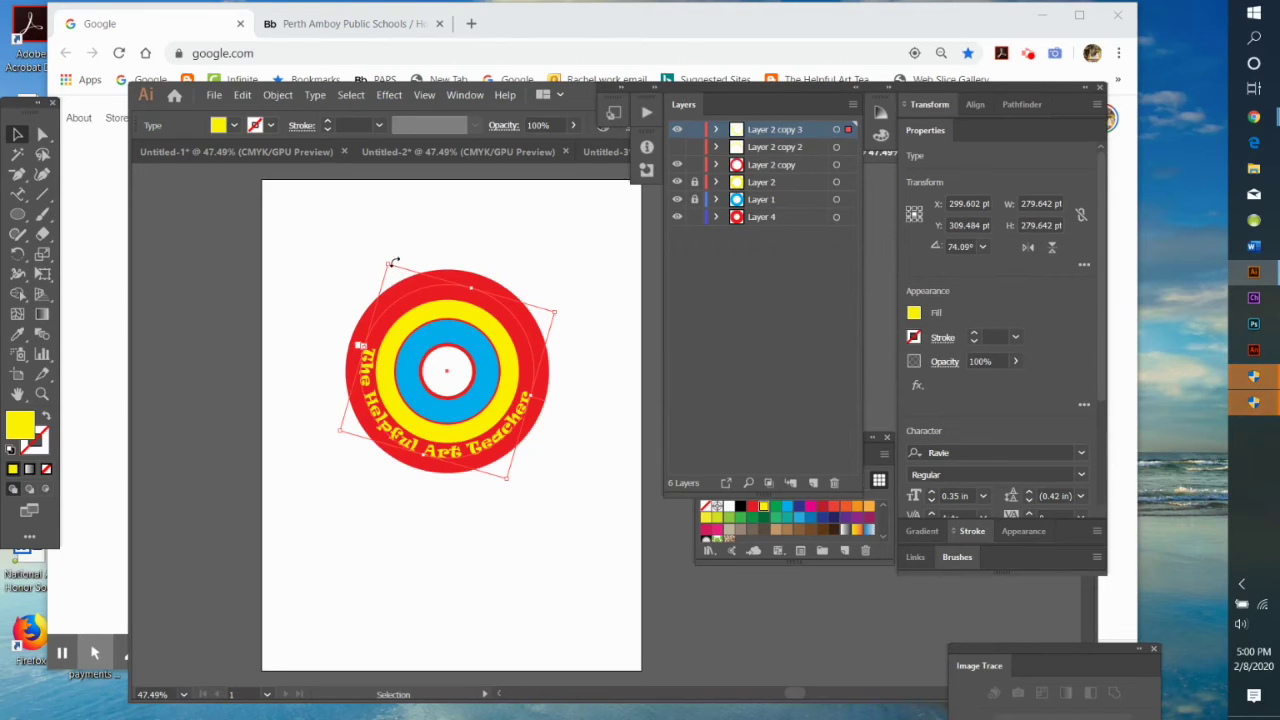
Step: Rotate the flipped text to about 82° to centre it along the ring's bottom, show the name text's layer again, and deselect
left_click_drag(388, 265, 385, 276)
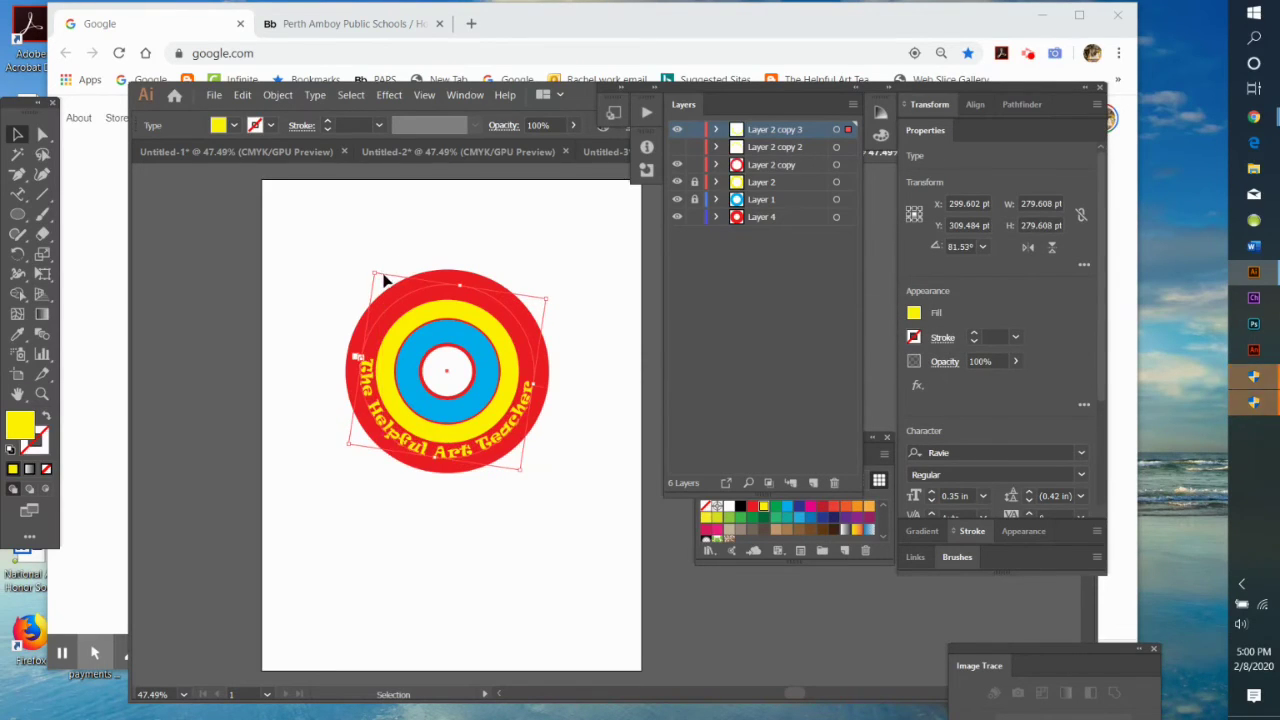
left_click(677, 147)
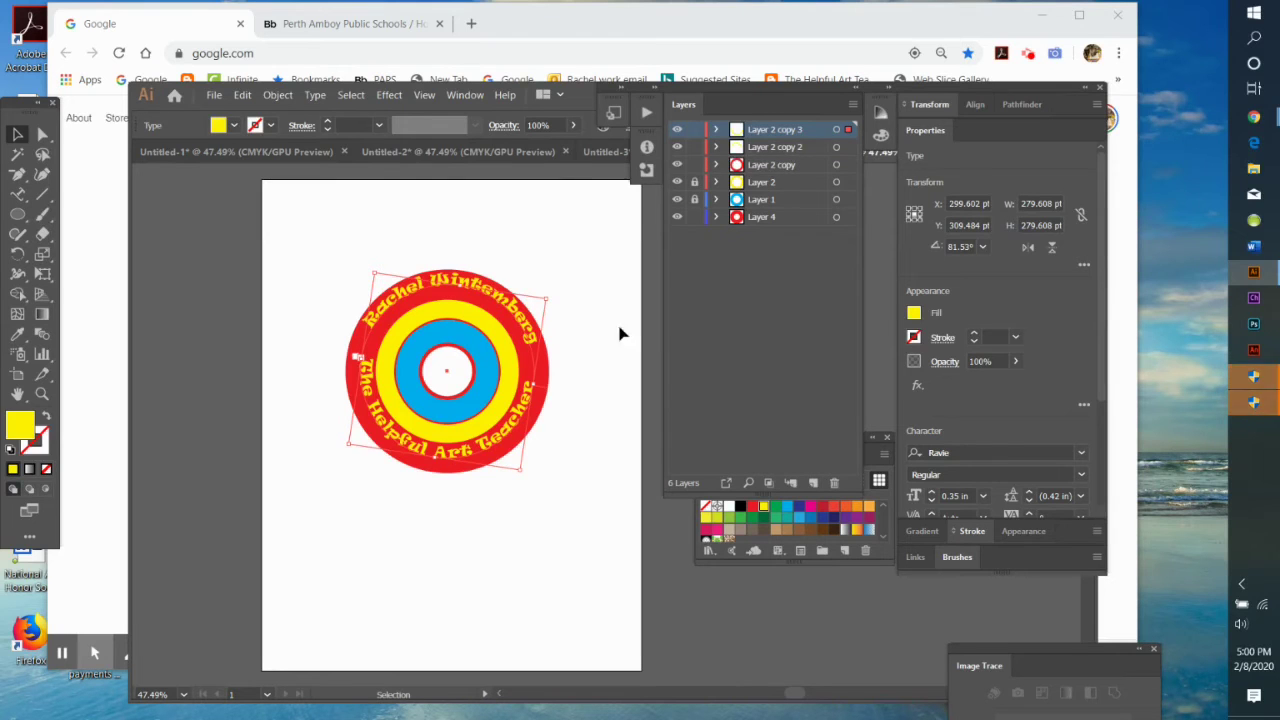
left_click(652, 315)
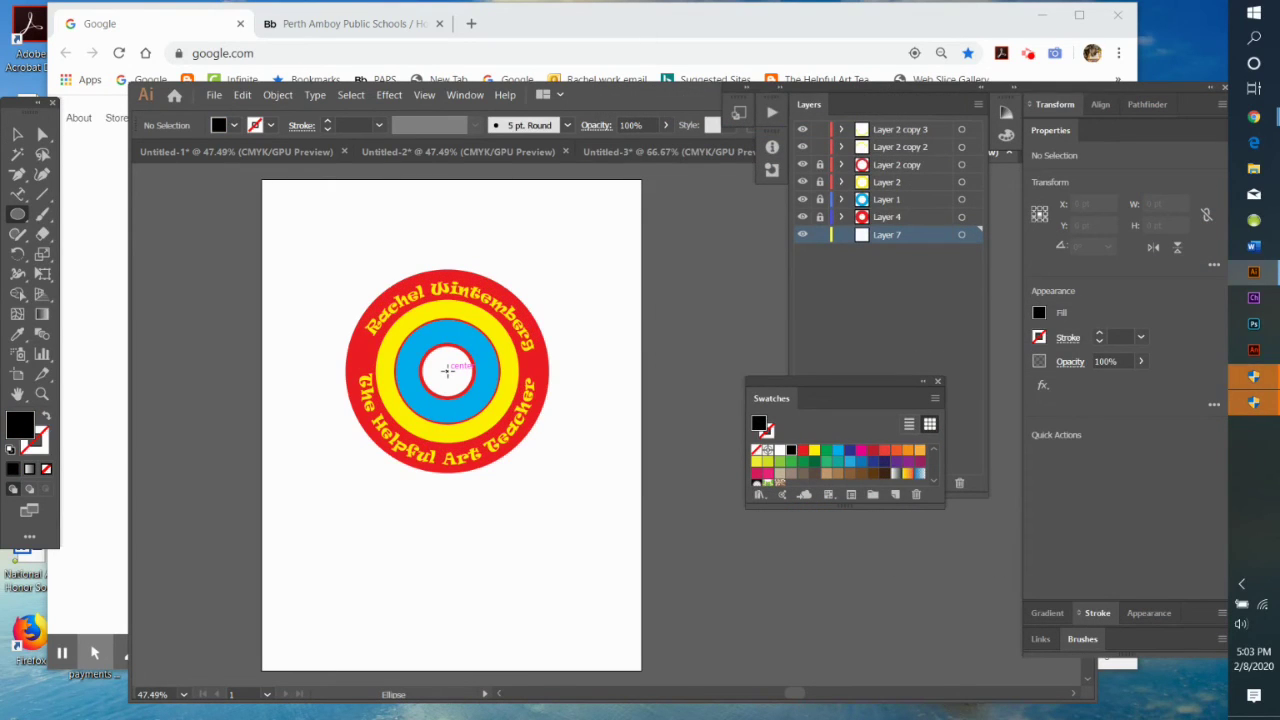
Step: On the bottom layer, draw a black-filled circle about 357 pt in diameter centred on the rings as an outer border
left_click_drag(446, 371, 529, 480)
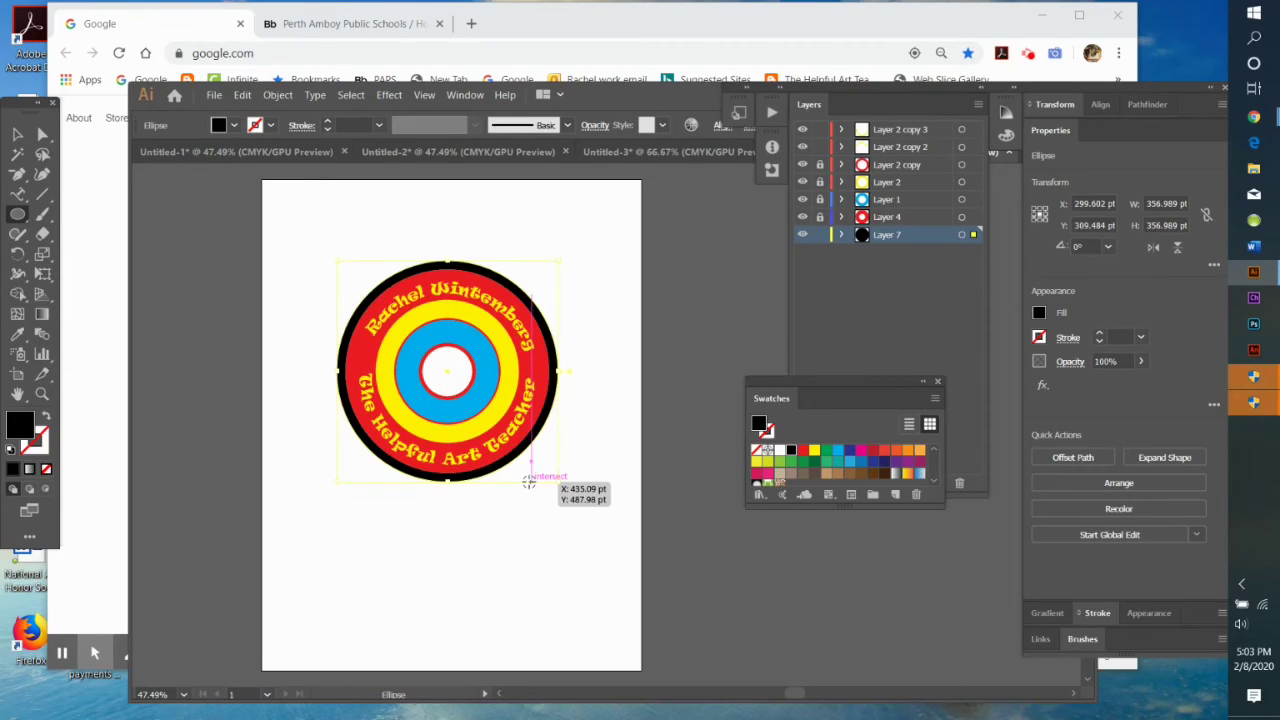
left_click(745, 225)
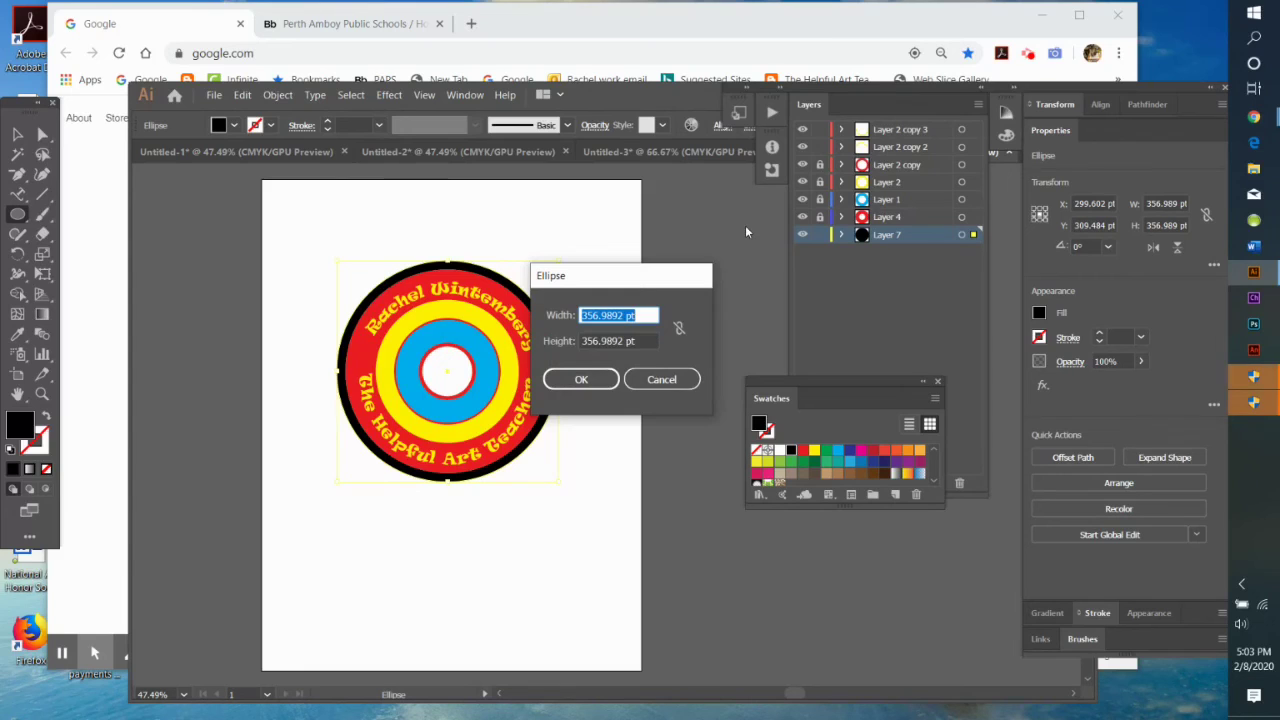
left_click(660, 378)
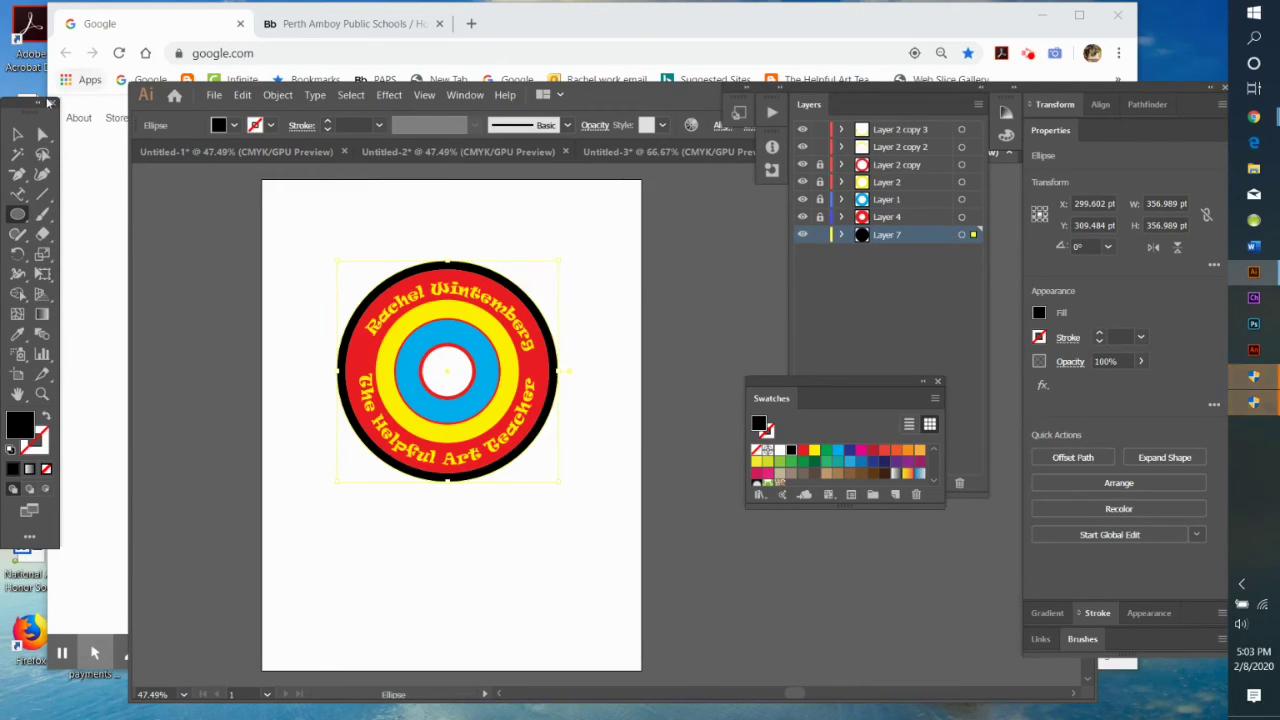
left_click(19, 134)
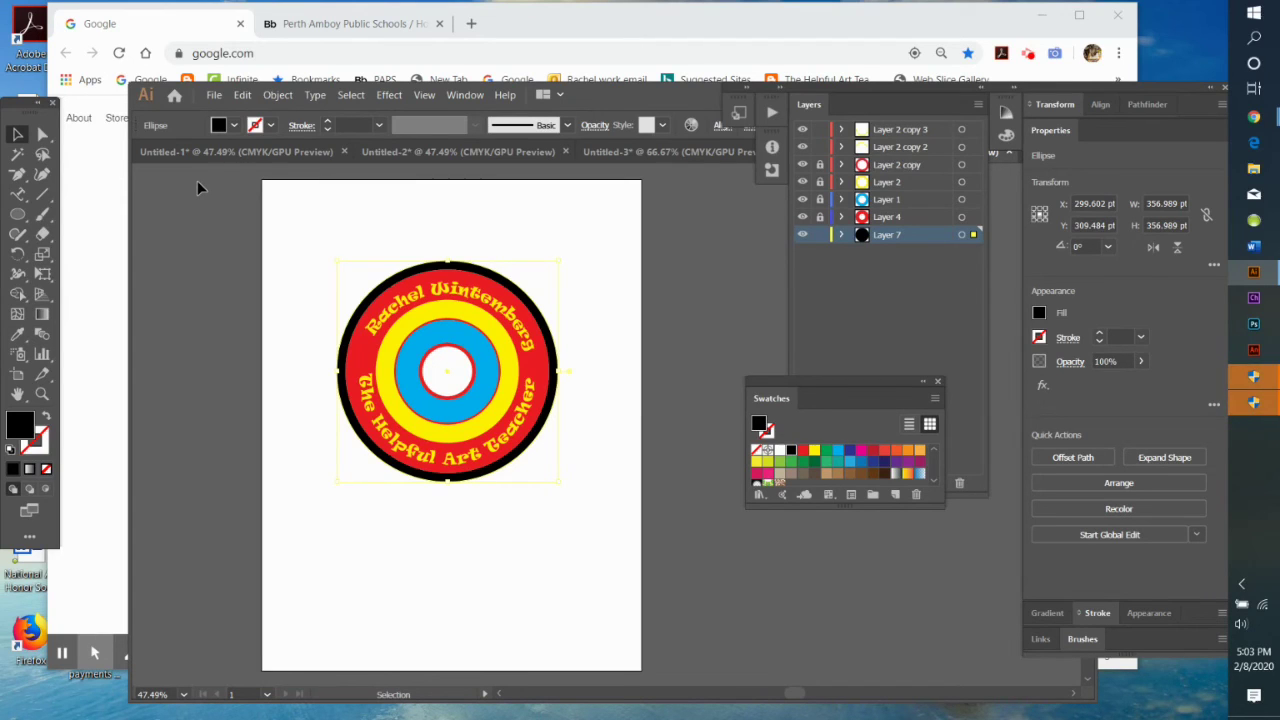
left_click(832, 90)
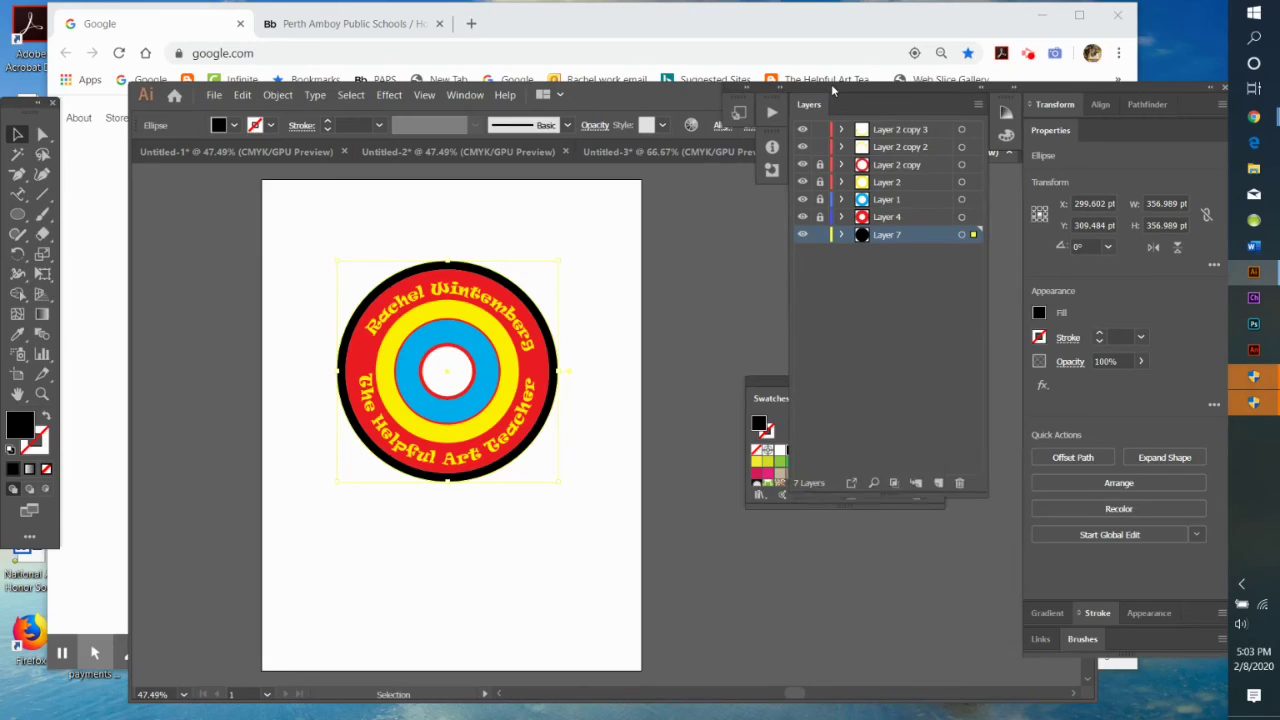
Step: Move the floating panels clear of the document tabs, view the finished badge in Untitled-3 for comparison, and return to Untitled-4
left_click_drag(832, 90, 878, 199)
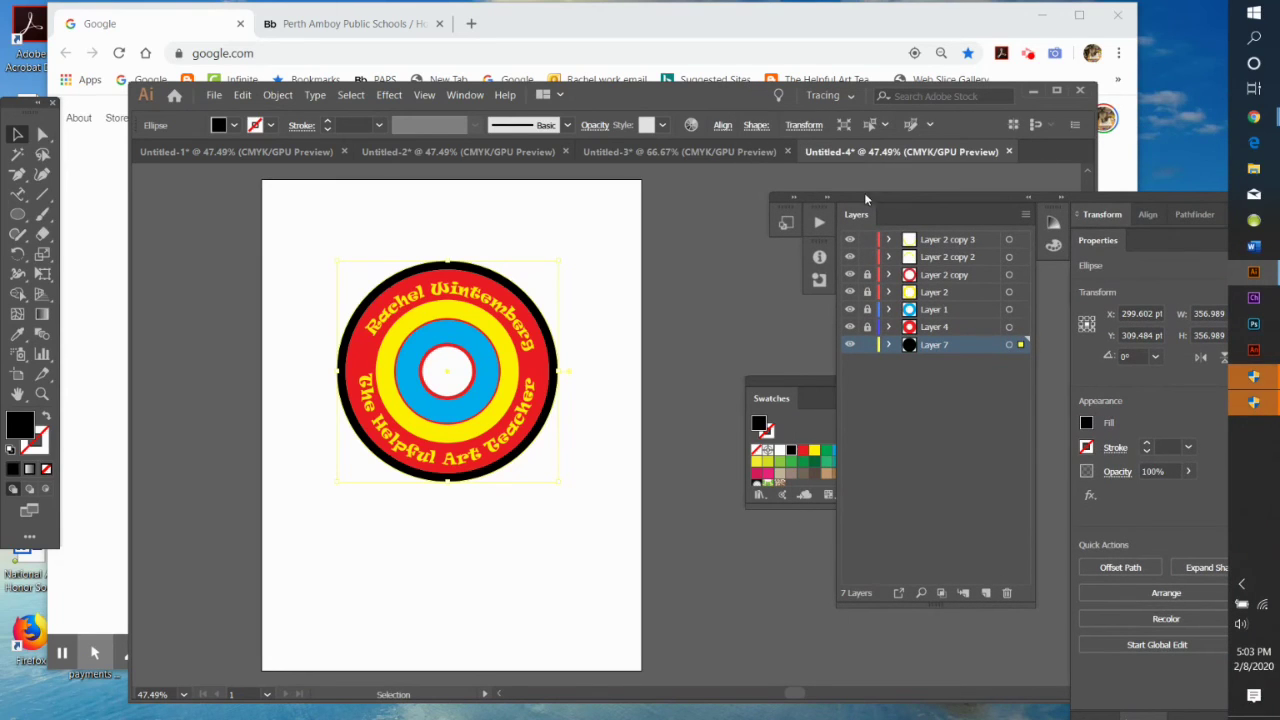
left_click(638, 152)
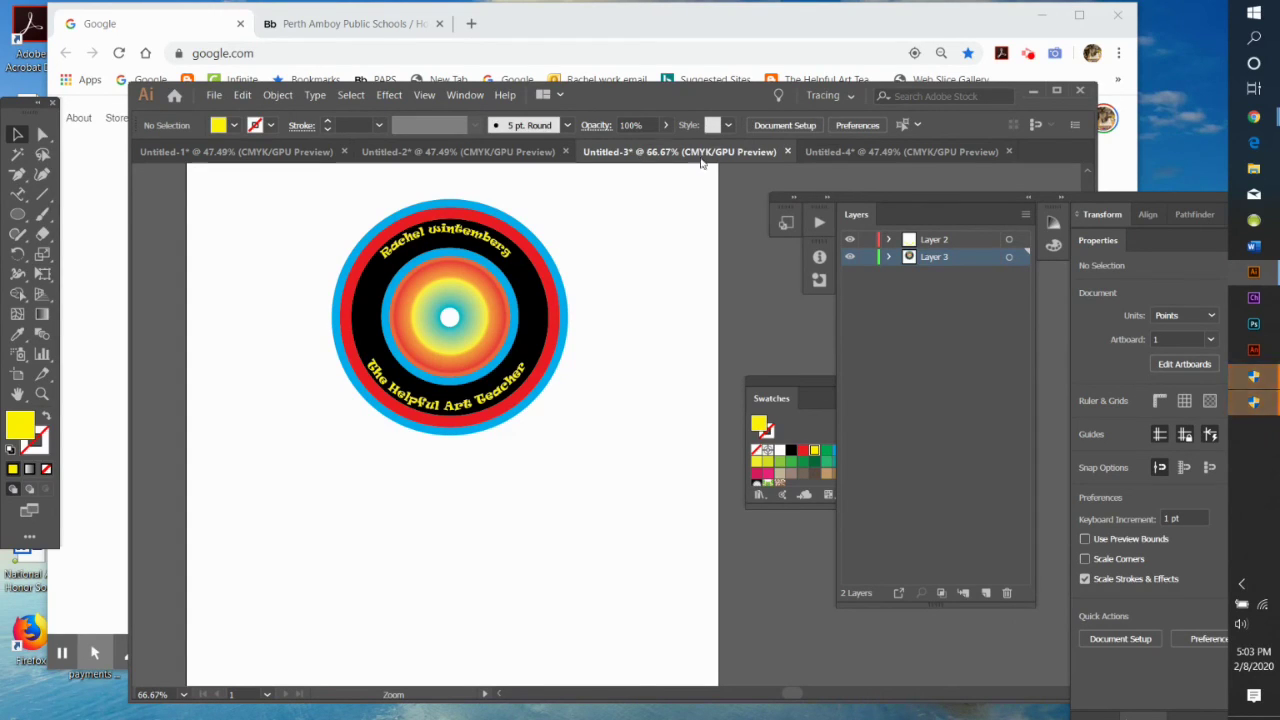
left_click(816, 151)
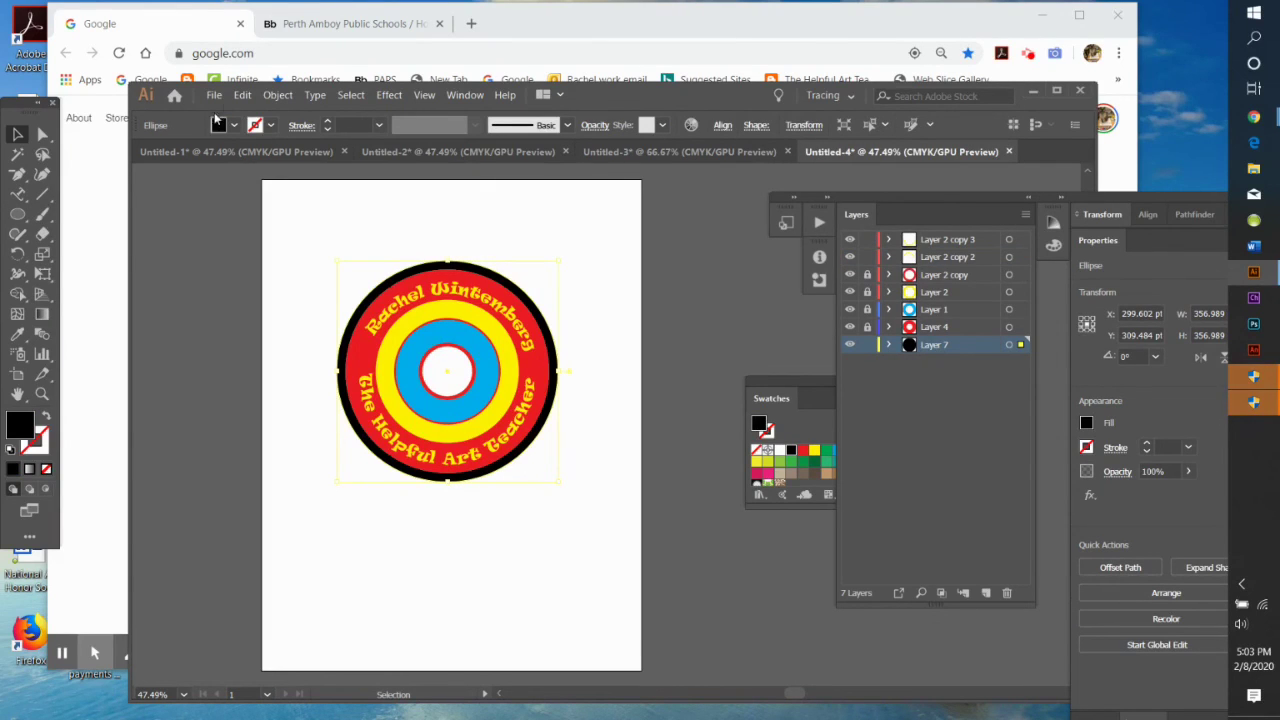
Step: Export the badge to the Downloads folder in PNG format with the file name "Helpful Art Teacher Logo"
left_click(213, 96)
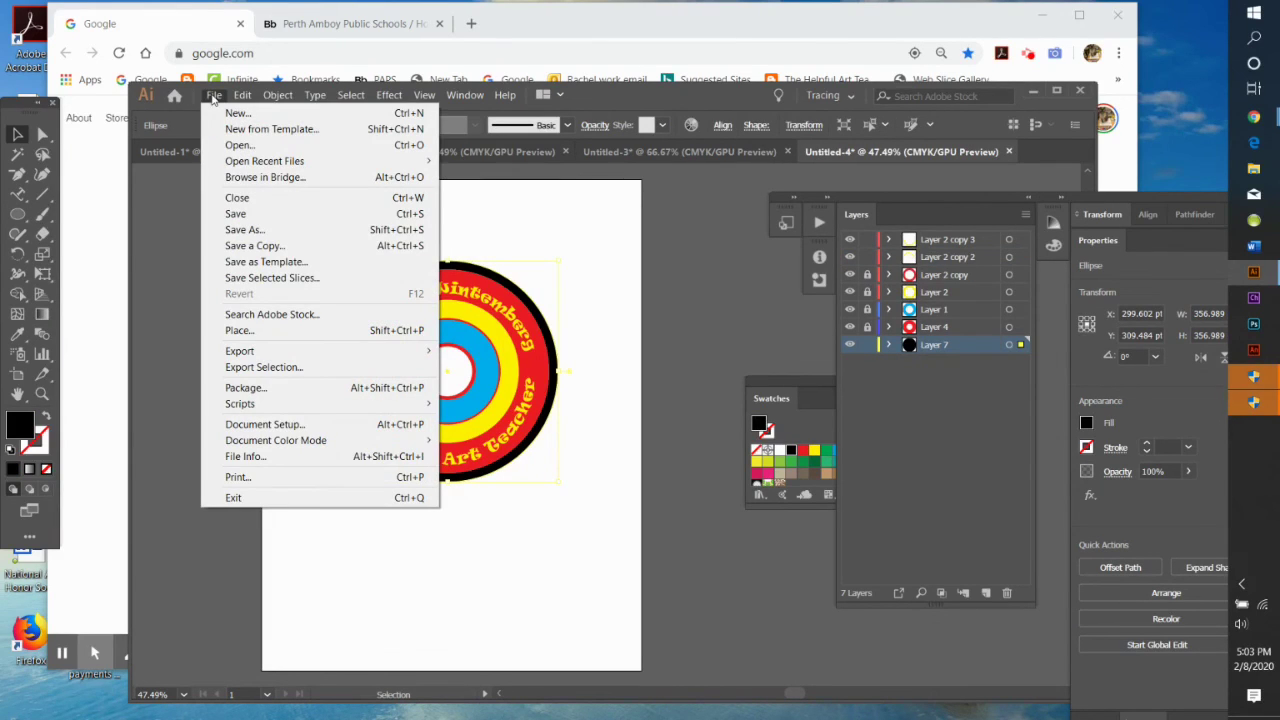
mouse_move(246, 352)
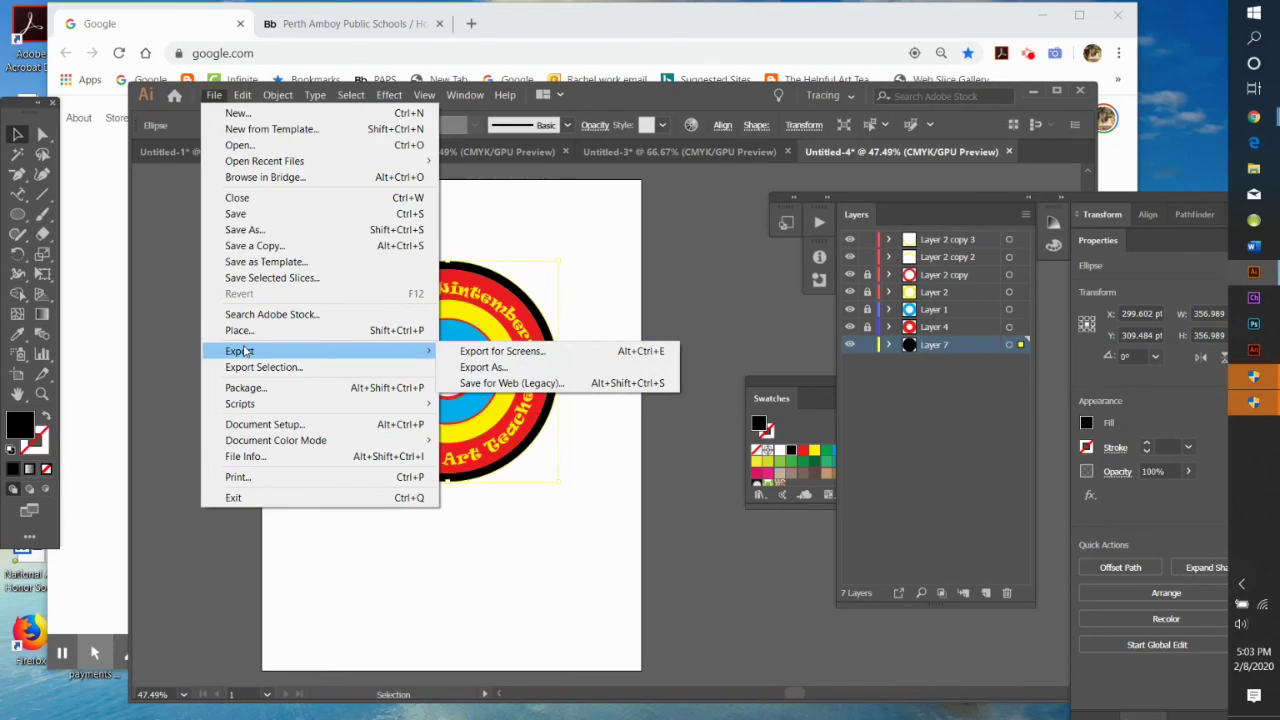
left_click(508, 368)
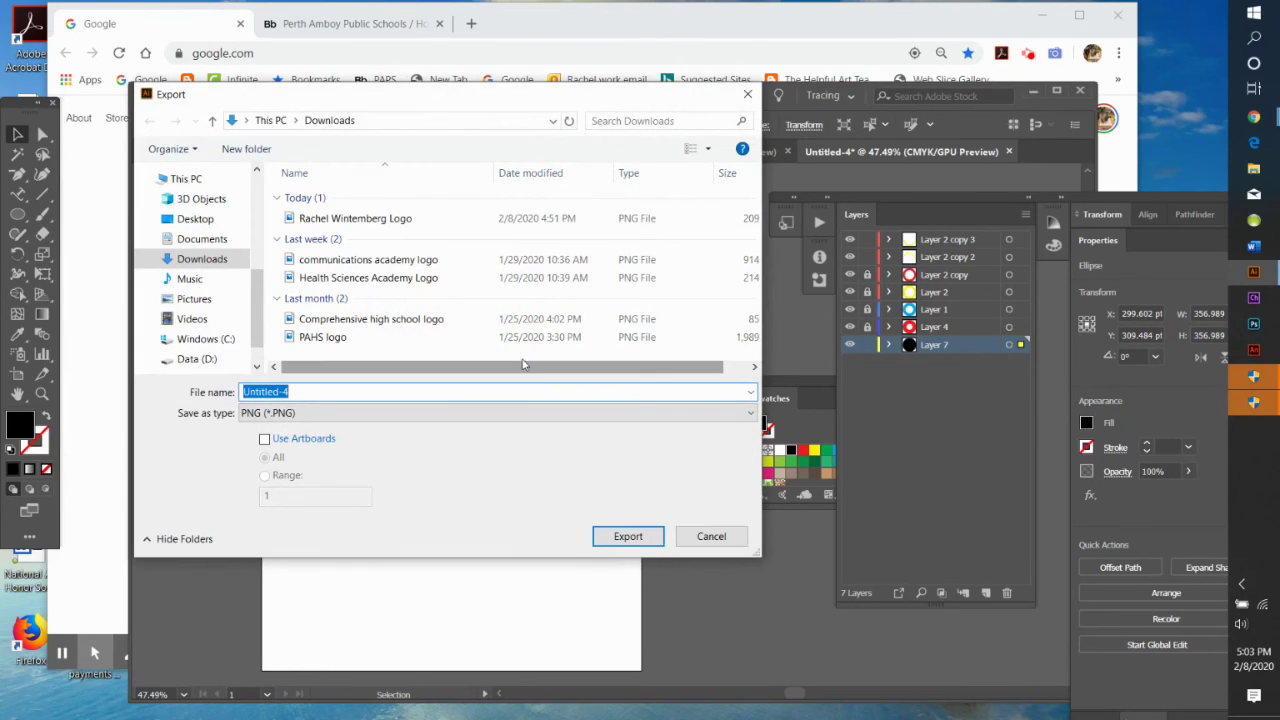
left_click(745, 416)
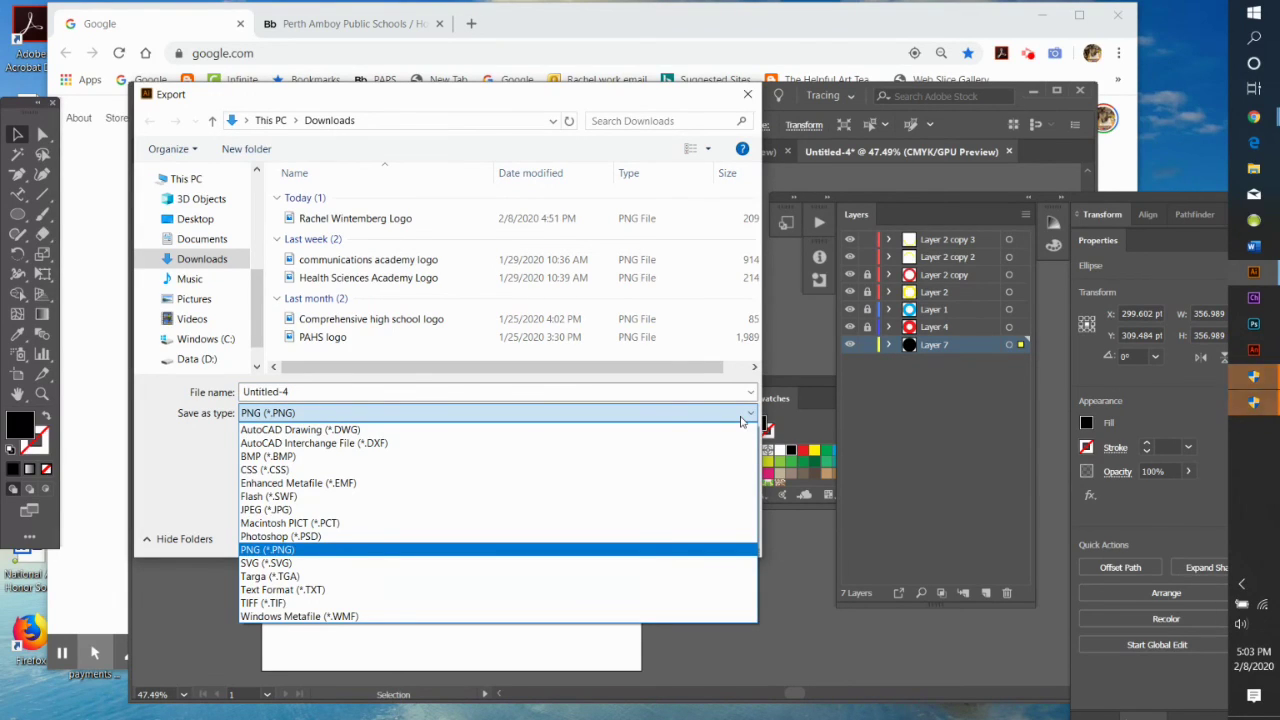
left_click(741, 418)
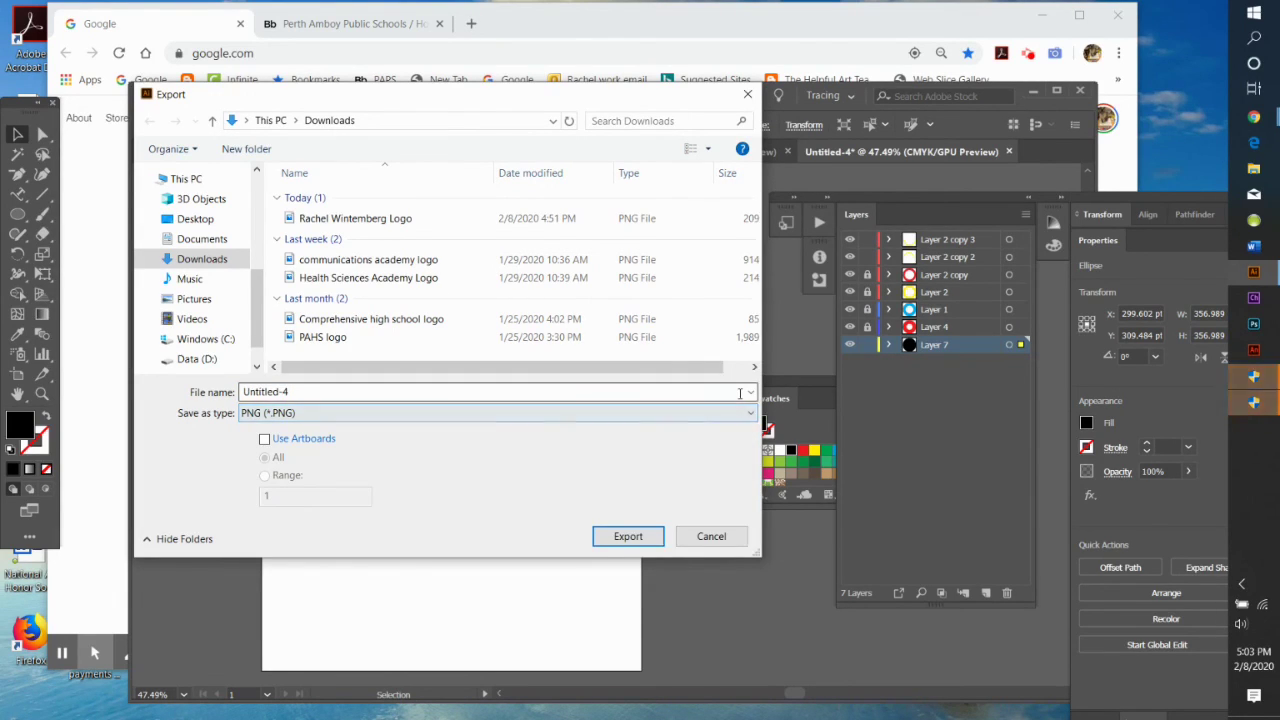
left_click(740, 393)
type("H")
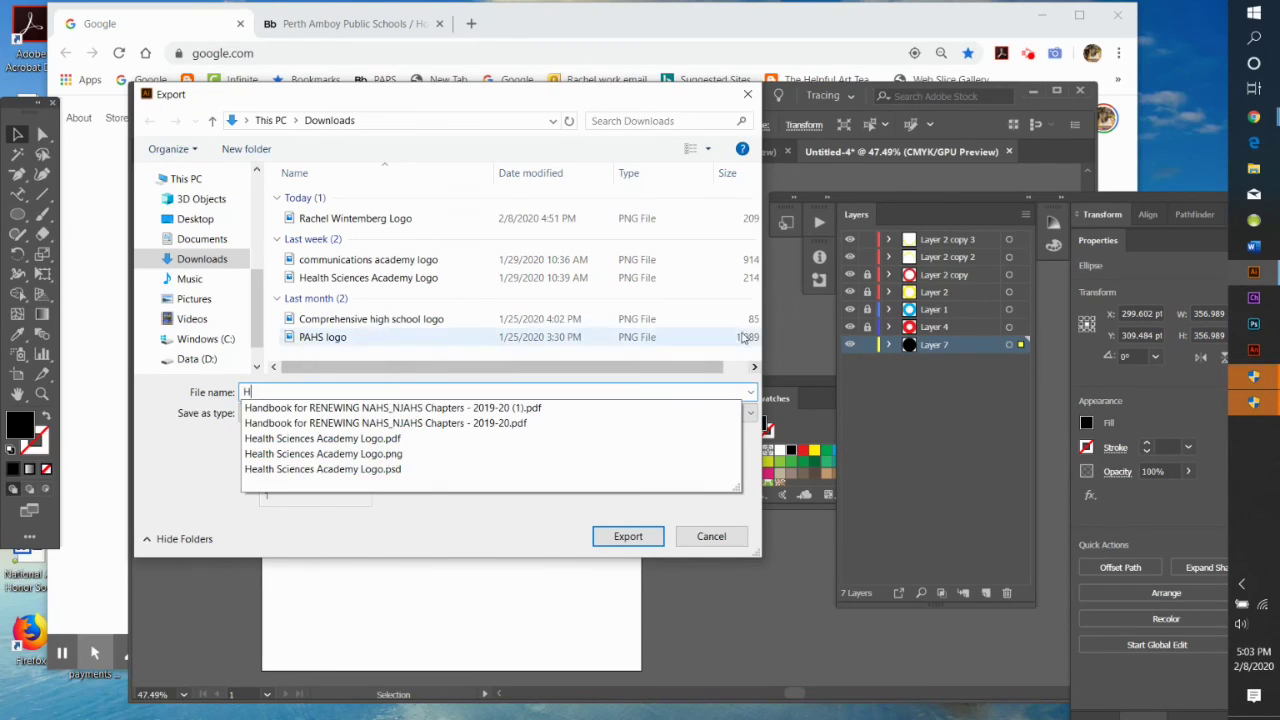
type("elpful Art Teacher Logo")
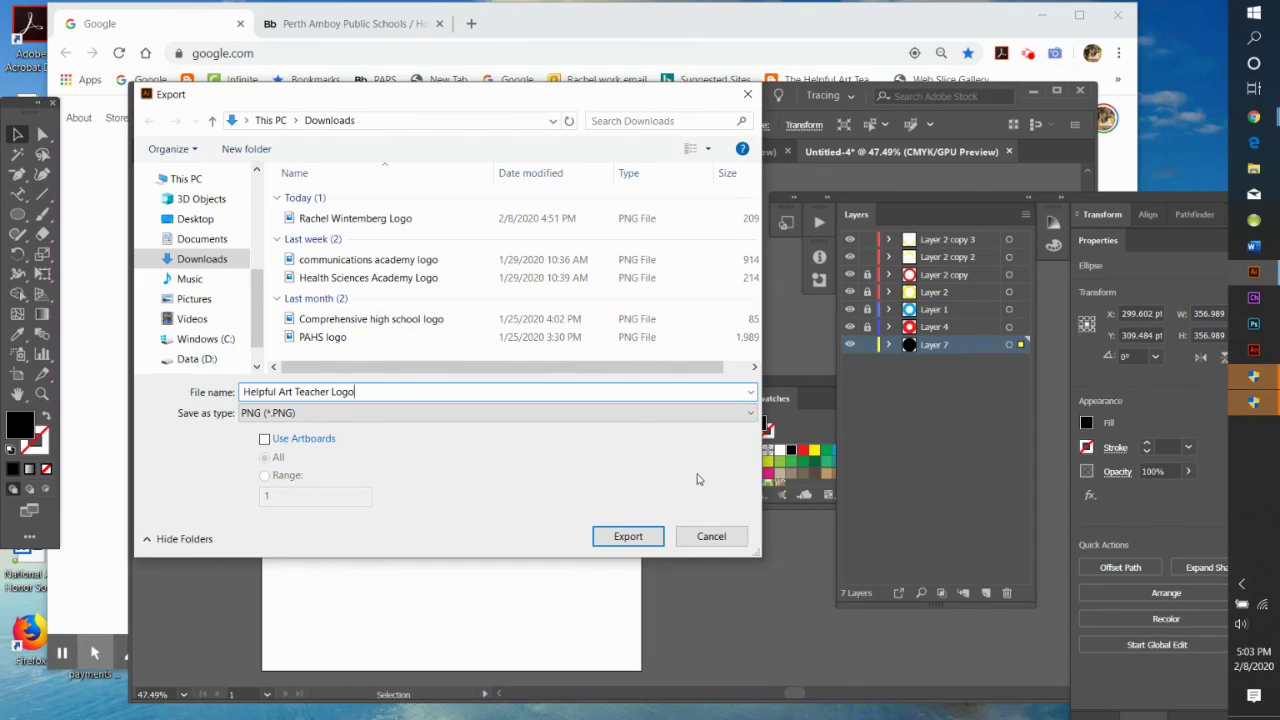
left_click(628, 538)
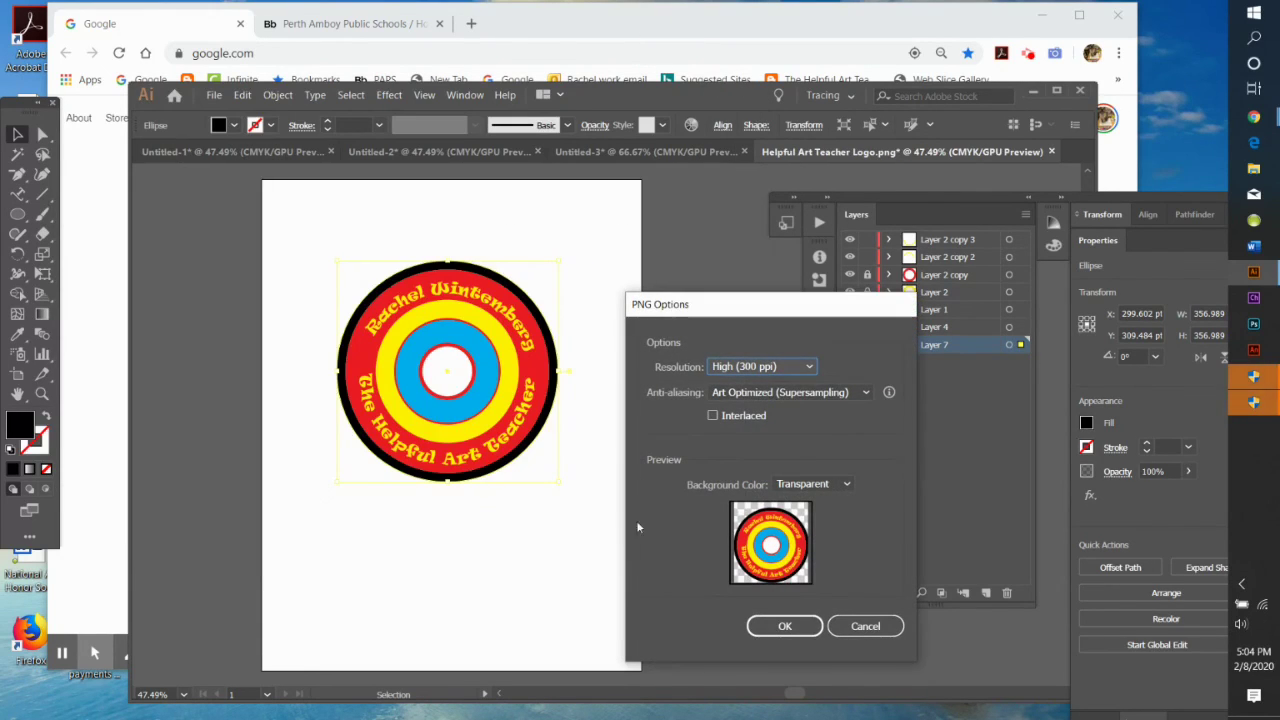